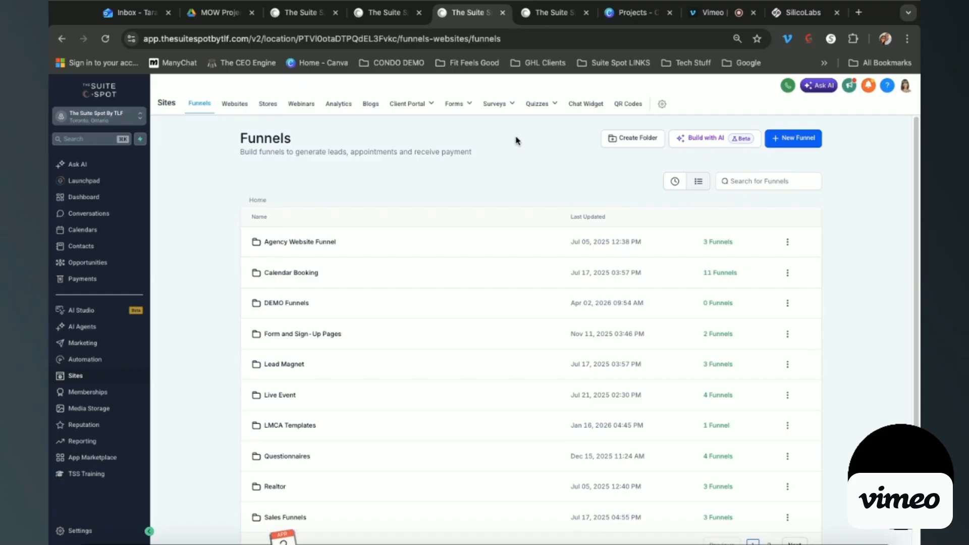
Start a new funnel with the AI builder and name the funnel page Retreat Day Funnel
left_click(703, 137)
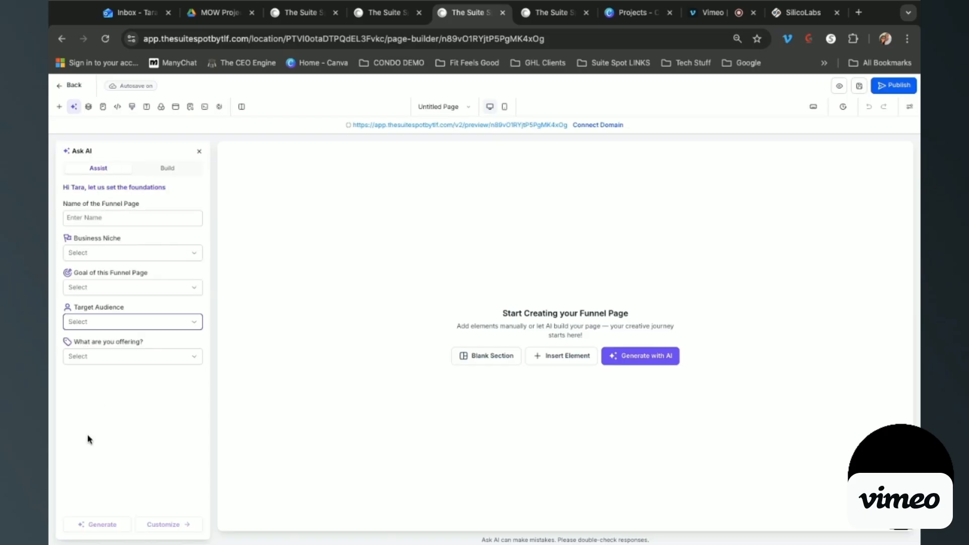
left_click(113, 216)
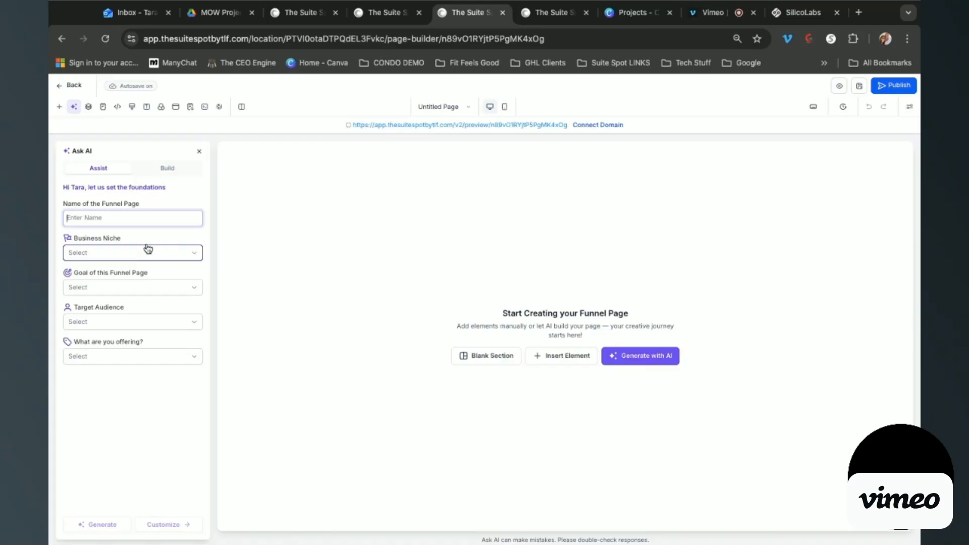
type("REtreats")
key("BackSpace")
key("BackSpace")
key("BackSpace")
key("BackSpace")
key("BackSpace")
key("BackSpace")
key("BackSpace")
type("etreat Day Funne")
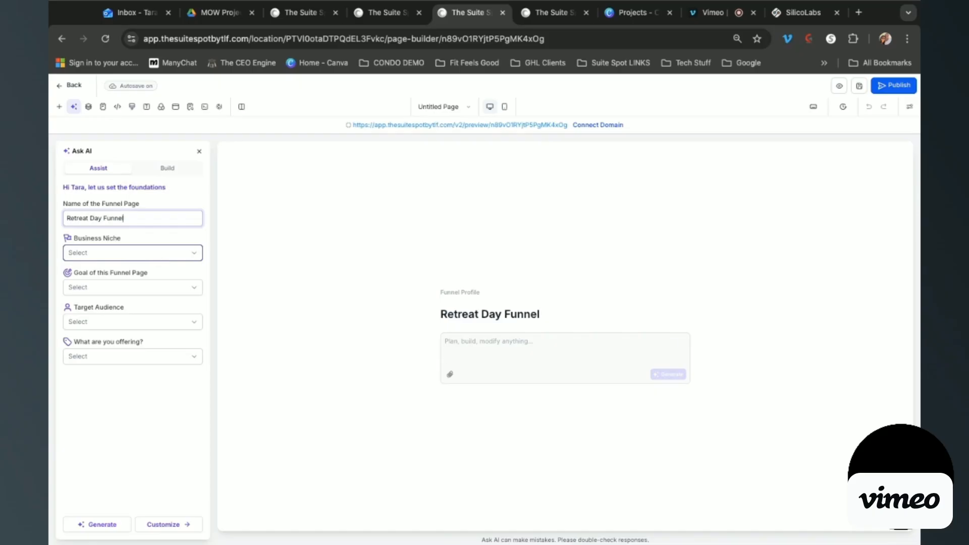
type("l")
Add "Saas" as a custom business niche for the funnel page
left_click(111, 258)
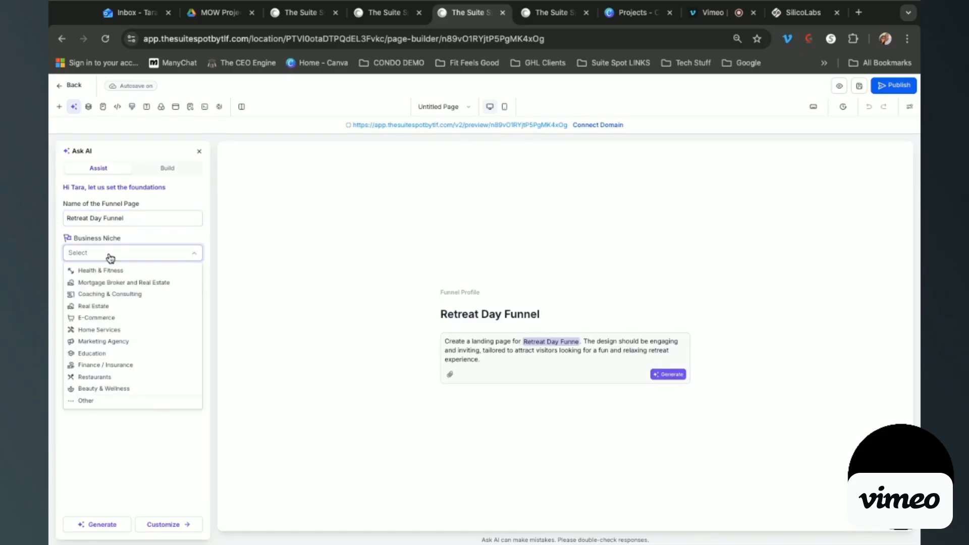
type("Saas")
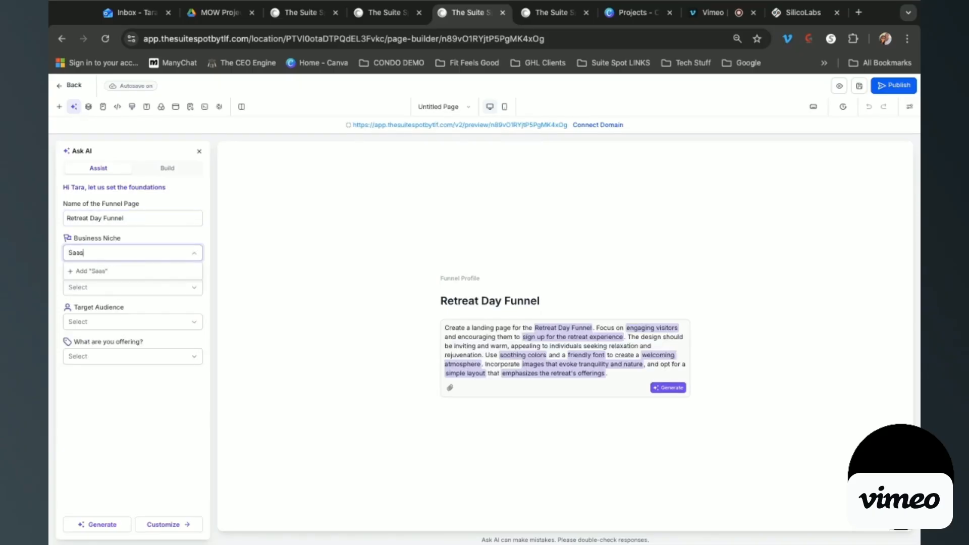
left_click(100, 276)
Try to enter "get people to sign up" as the goal of the funnel page
left_click(115, 315)
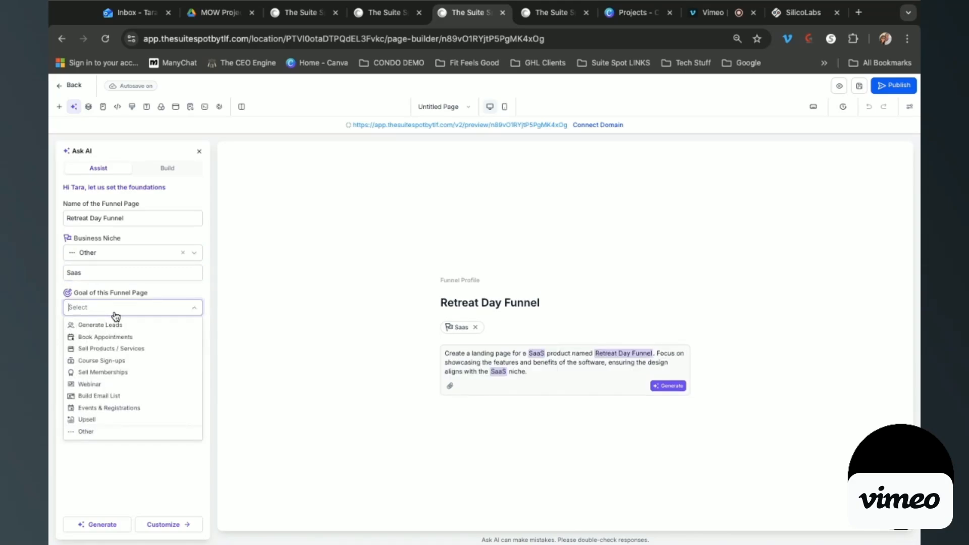
type("get people ")
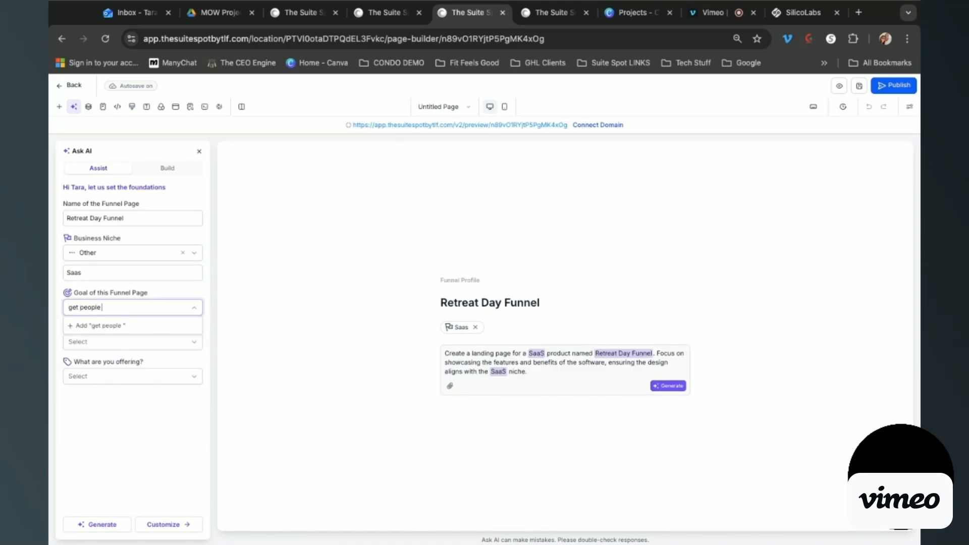
type("to sign up")
Set the target audience to Small Businesses and the offering to Product / Service Package
left_click(114, 344)
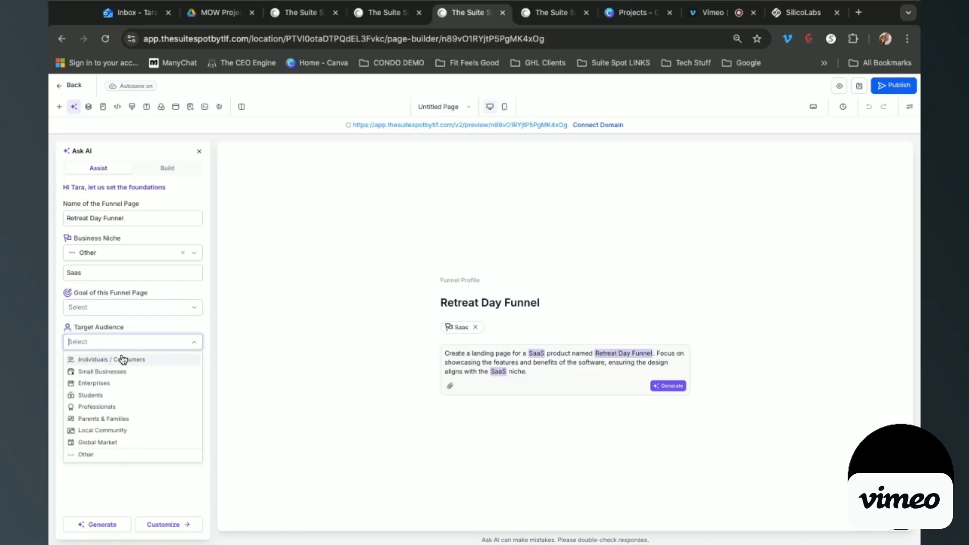
left_click(117, 372)
left_click(185, 381)
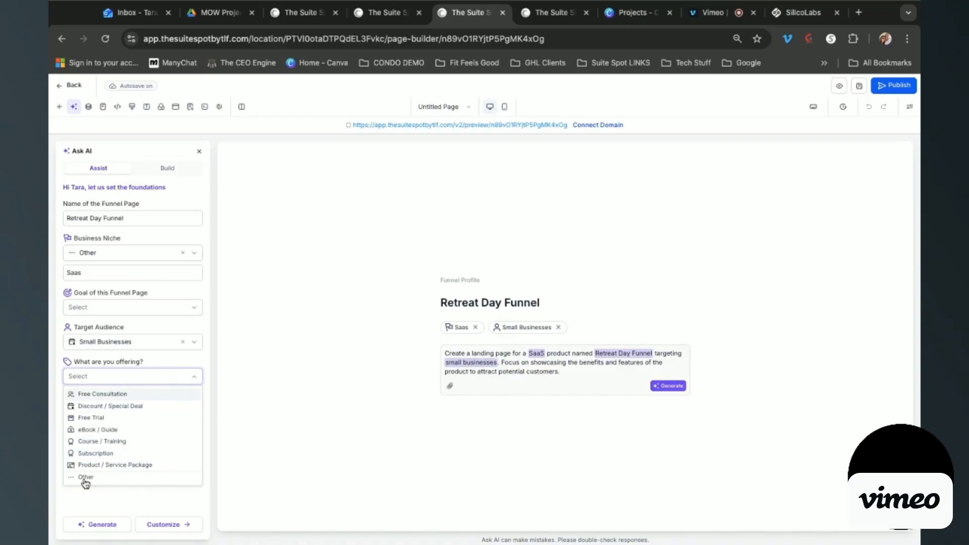
left_click(99, 465)
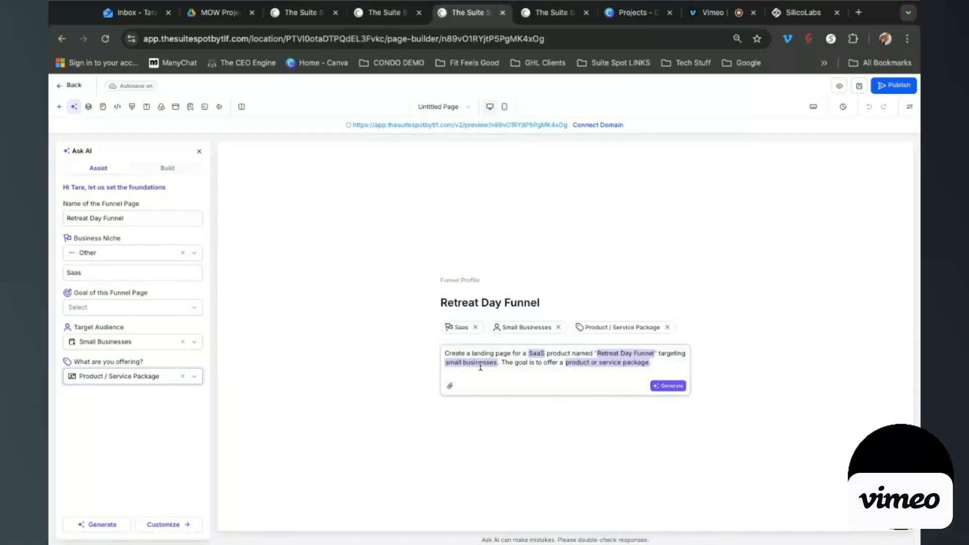
Open the existing Suite Spot Retreat Day page in a new browser tab and copy its web address
left_click(666, 364)
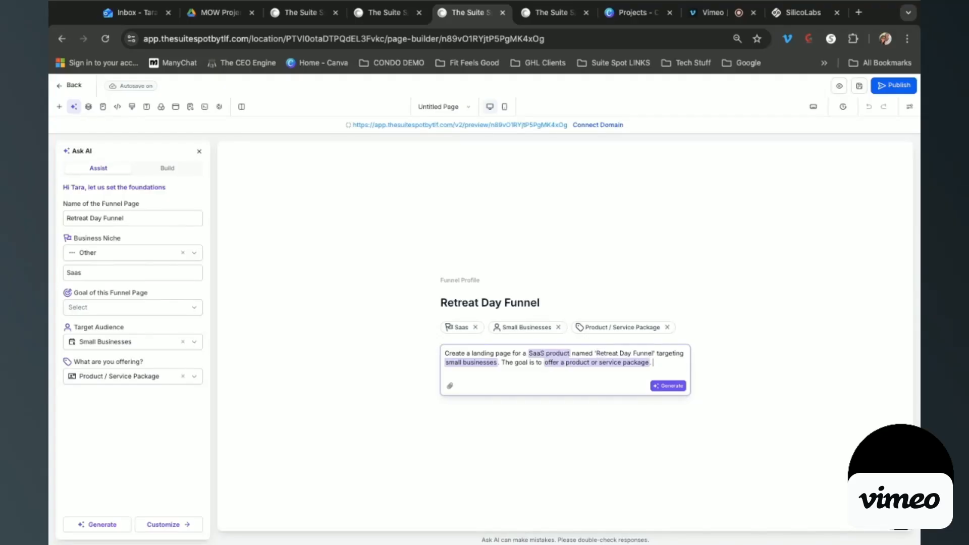
left_click(859, 13)
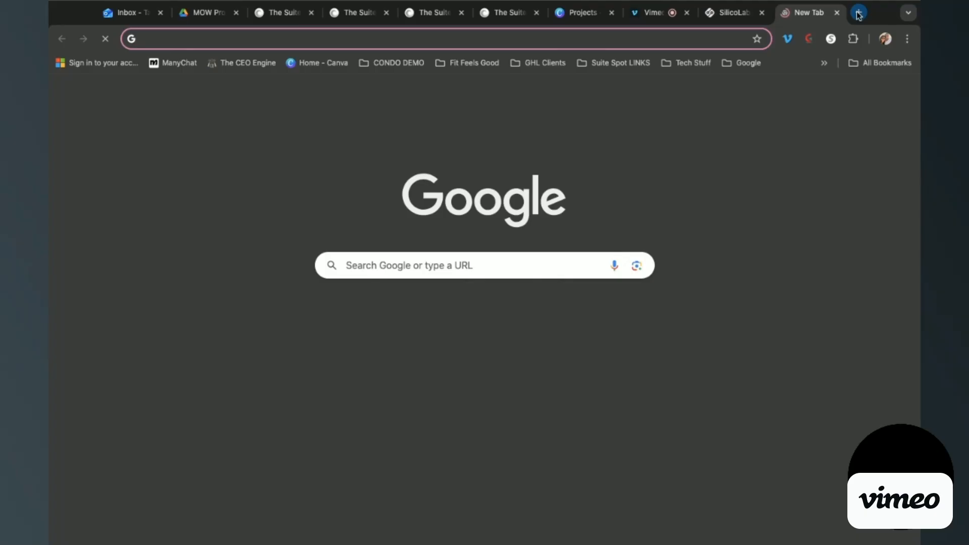
type("retreat")
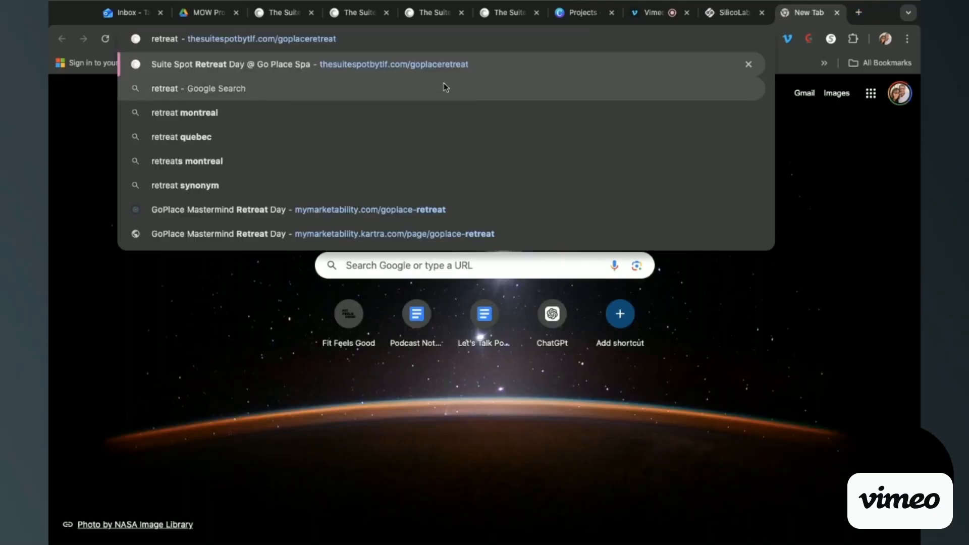
key("Return")
left_click(359, 45)
key("ctrl+c")
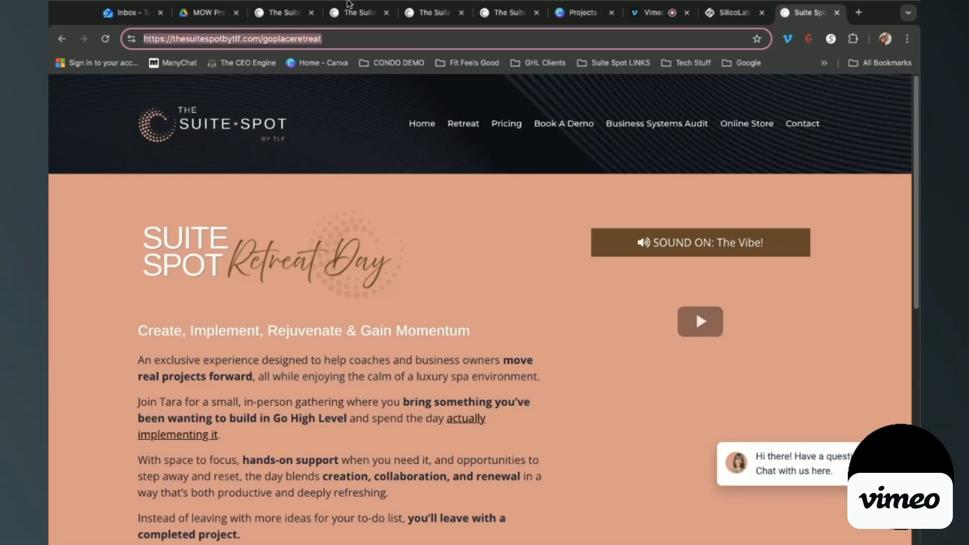
Append "Use this page as a starting point and build from there -" to the funnel prompt, followed by the copied retreat page address
left_click(510, 12)
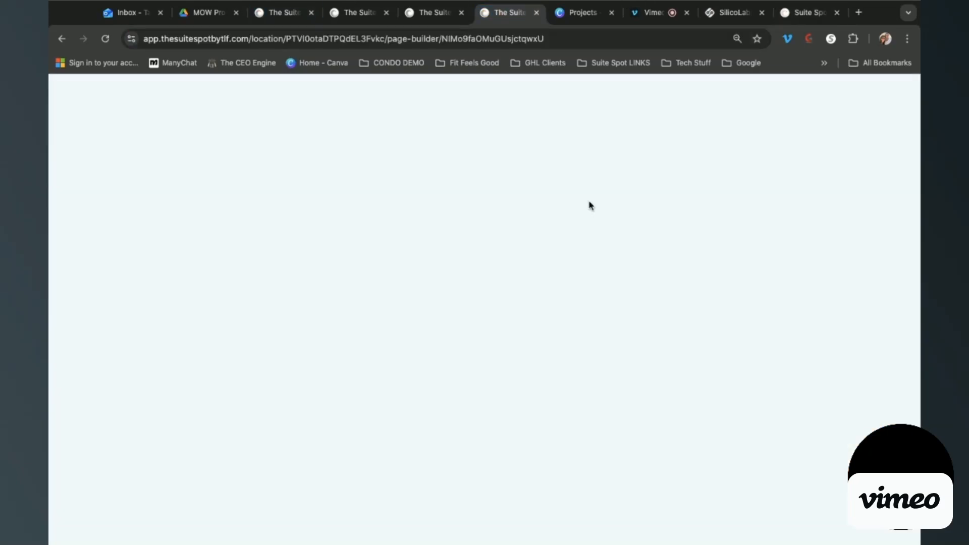
key("ctrl+shift+Tab")
type("Use this pag")
type("e as a startin")
type("g point and build f")
type("rom there")
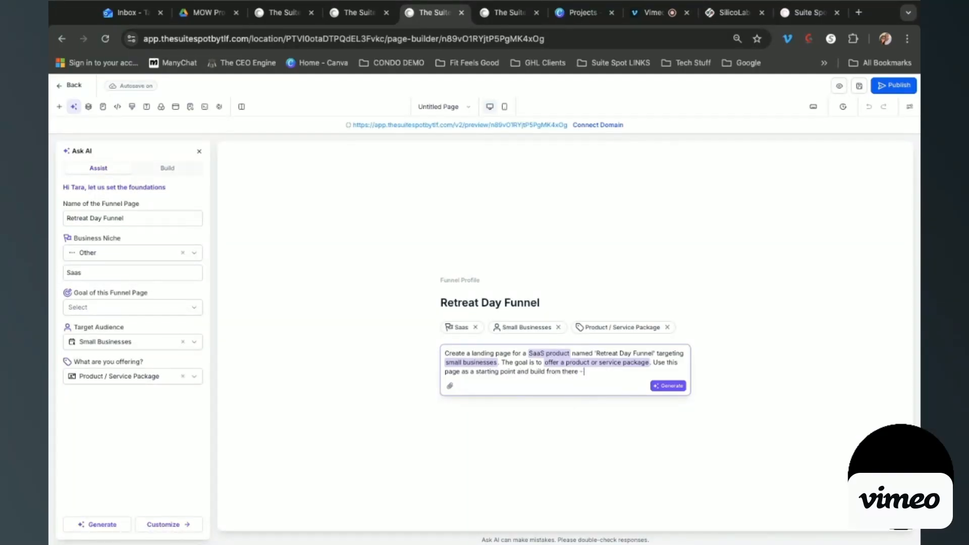
type(" -")
key("ctrl+v")
type("-")
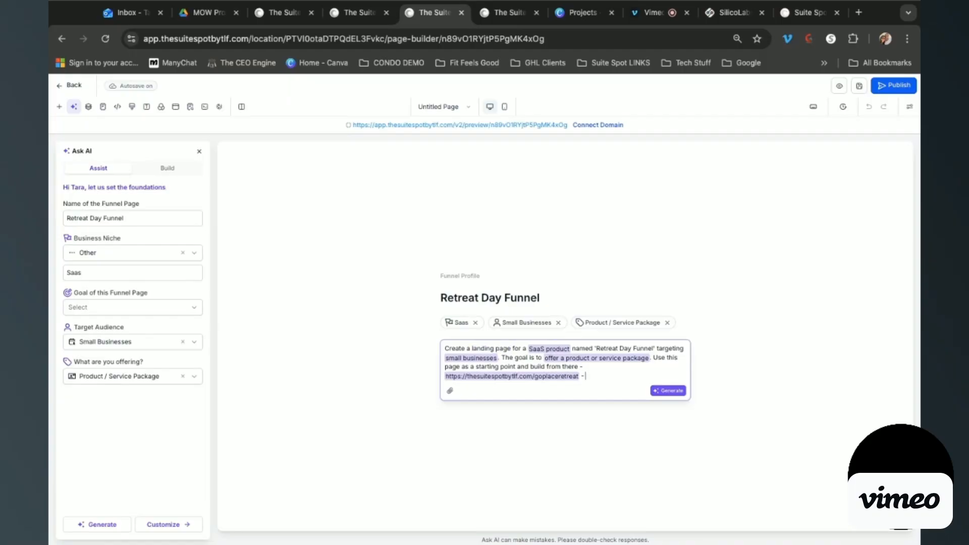
Append "I want it to include why someone should attend, what will happen and please use my brand fonts." to the prompt
type(" I want it to include why someoen")
key("BackSpace")
key("BackSpace")
key("BackSpace")
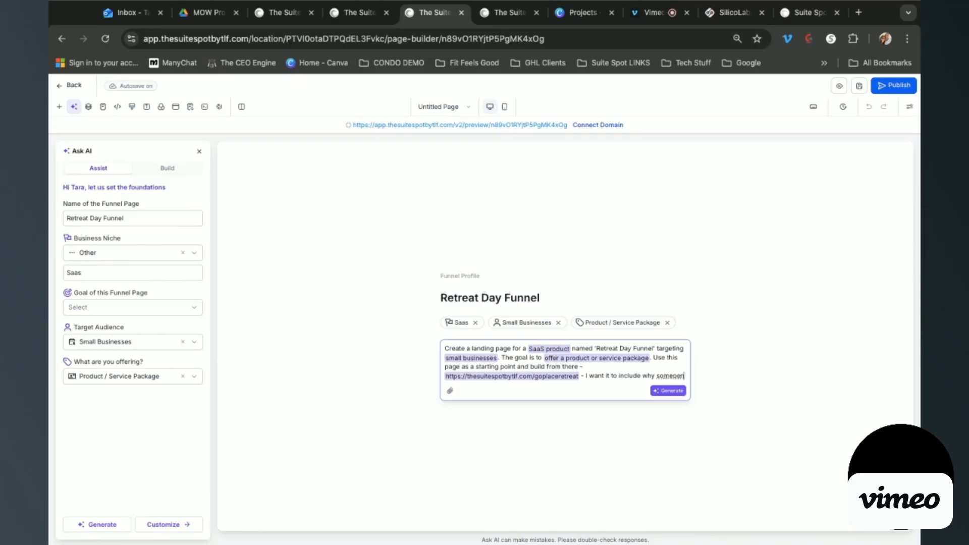
type("one should attend")
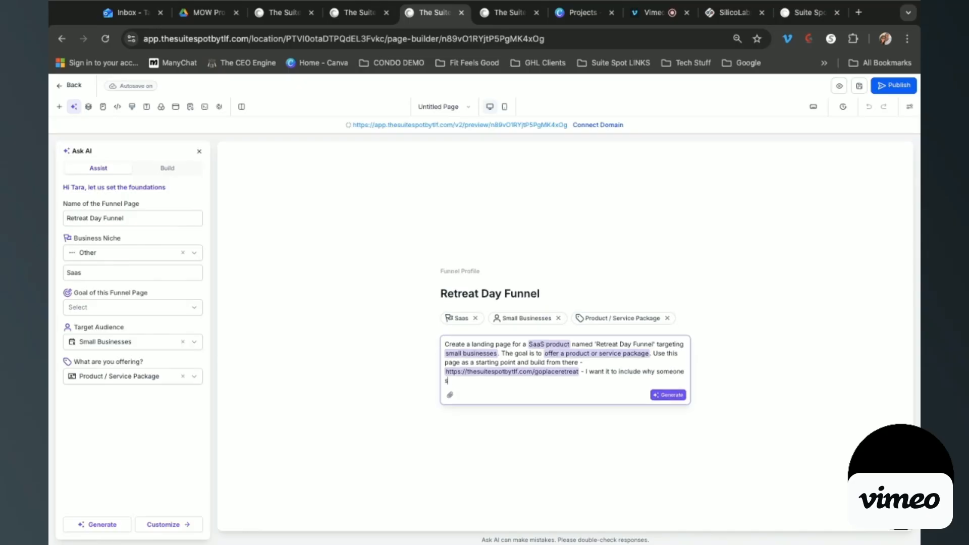
type(", what will have")
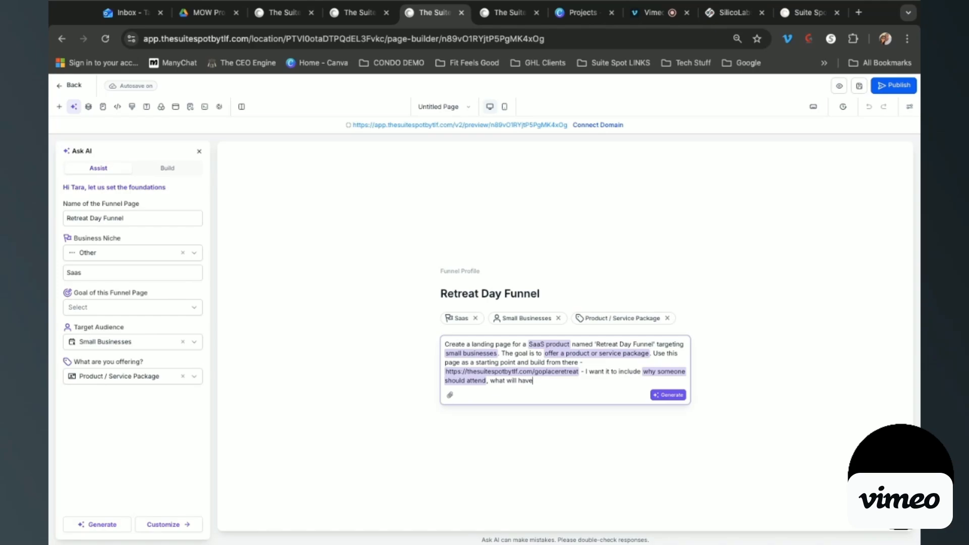
key("BackSpace")
key("BackSpace")
key("BackSpace")
type("appen and please use my brand fonts.")
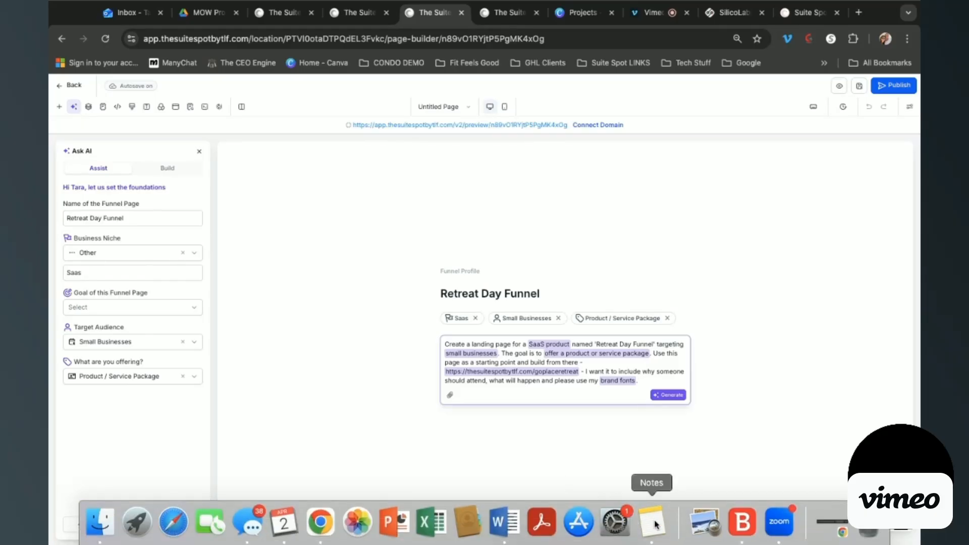
Switch to Notes and copy The Suite Spot colour codes and fonts, from Navy to DM Sans, in the Colours and Fonts note
left_click(653, 522)
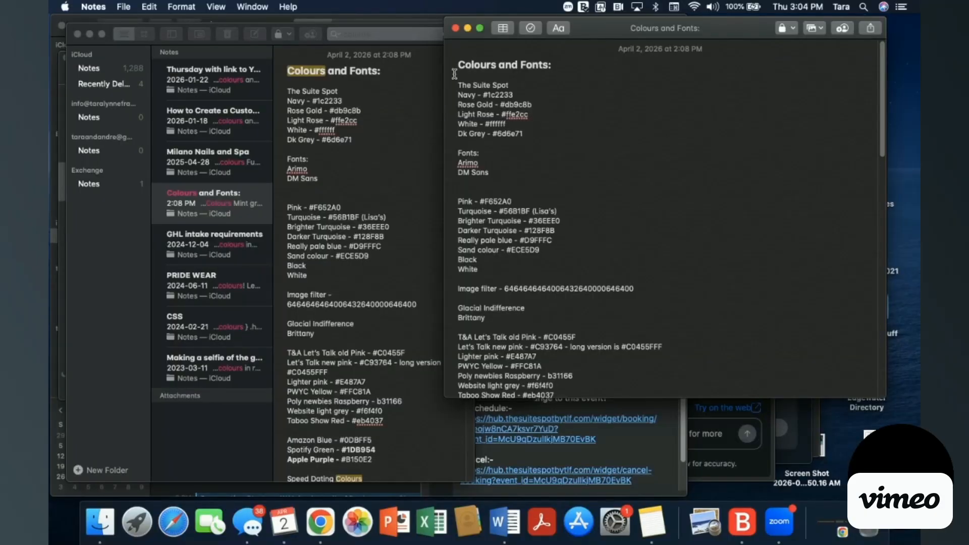
left_click_drag(459, 94, 498, 173)
key("ctrl+c")
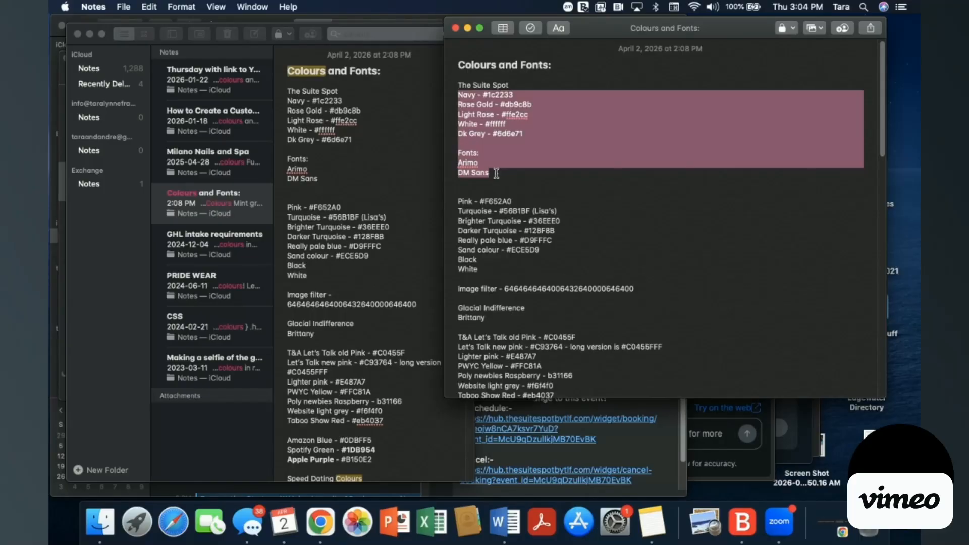
Back in the funnel prompt, extend the brand fonts request with "and colours -" plus the copied brand list, and generate the page
key("super+Tab")
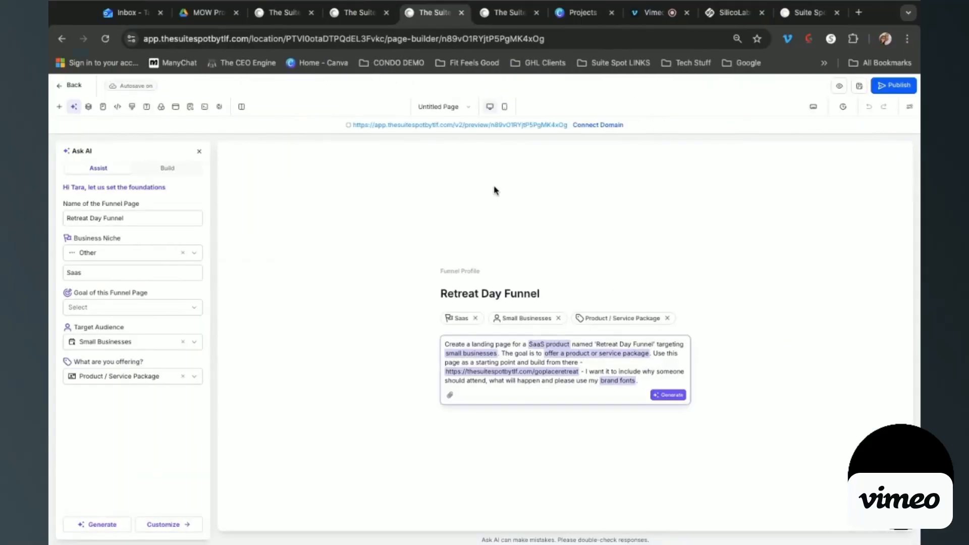
left_click(651, 378)
type("and colours -")
type("Navy - #1c2233")
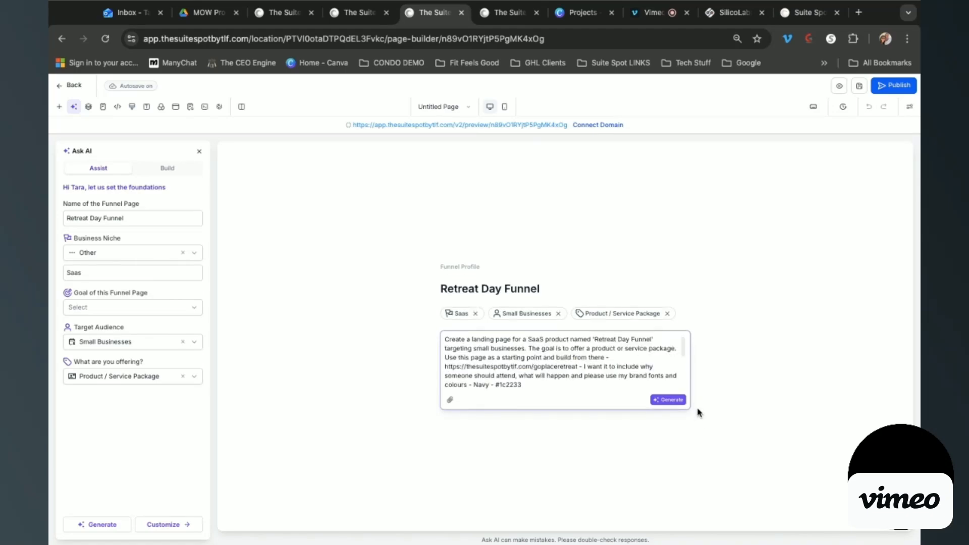
left_click(673, 406)
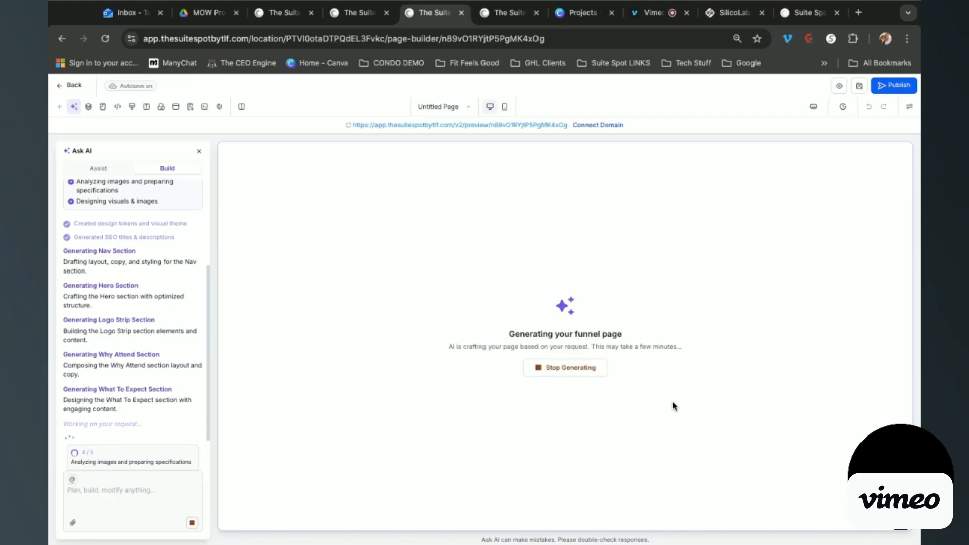
In the Home Clone page's AI assistant, write "Can you update this with my Brand fonts and colours -" and paste the copied brand list
left_click(511, 13)
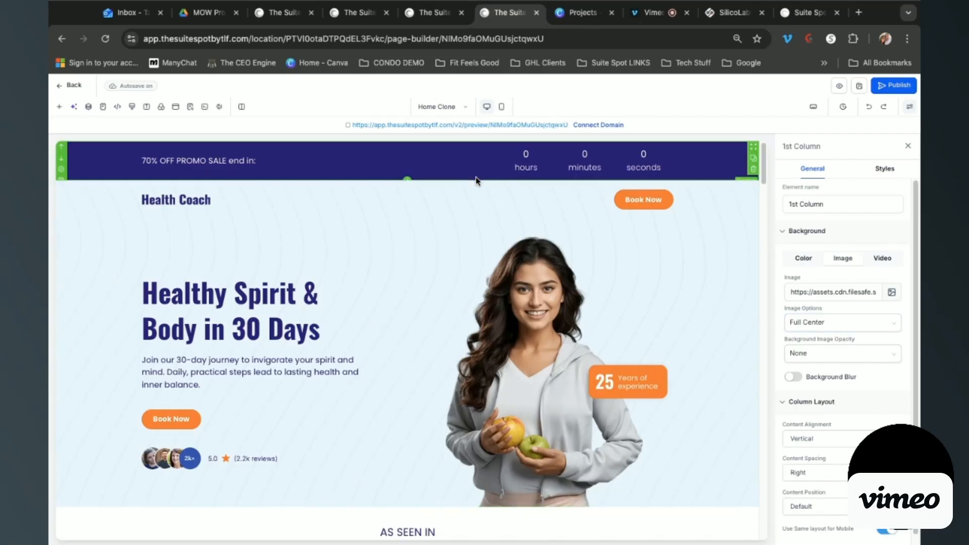
left_click(74, 107)
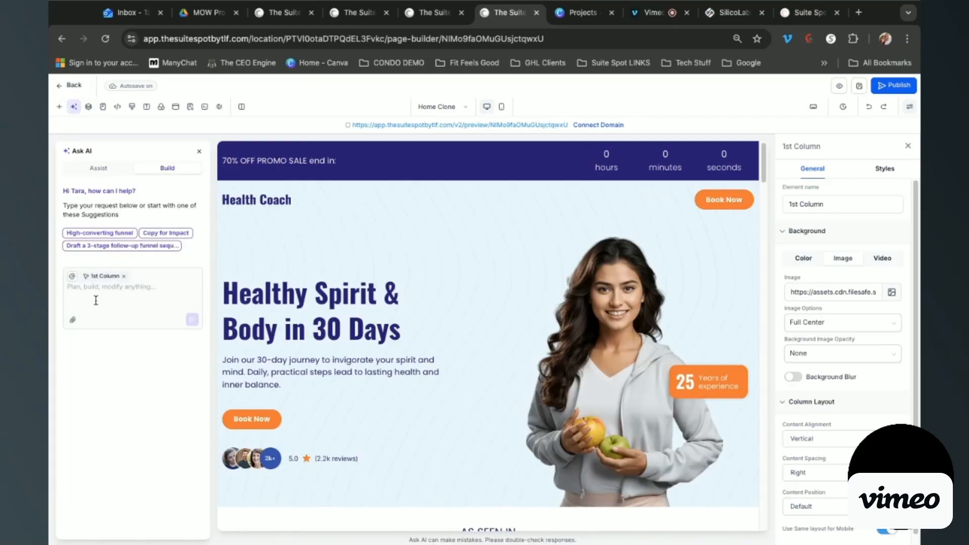
type("Can")
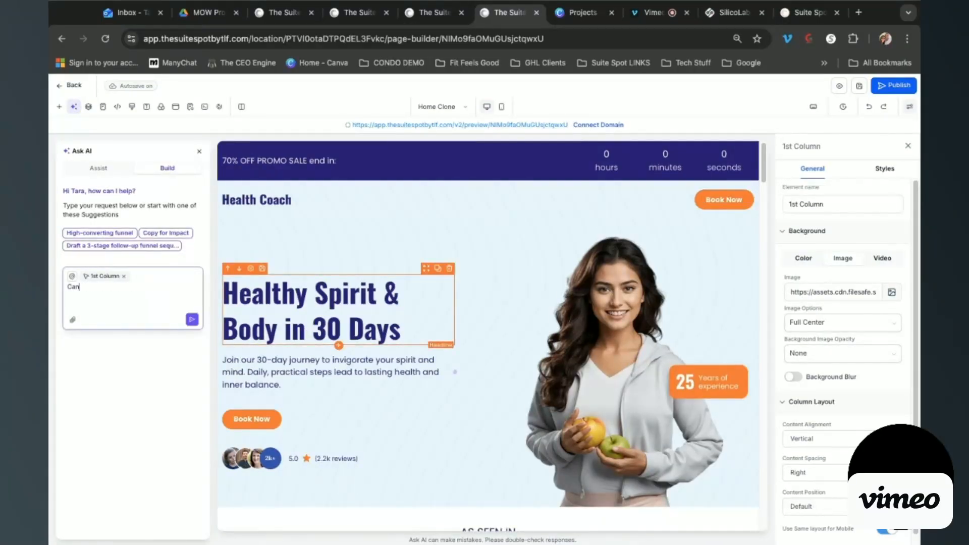
type(" you update this with my Brand fonts and colours ")
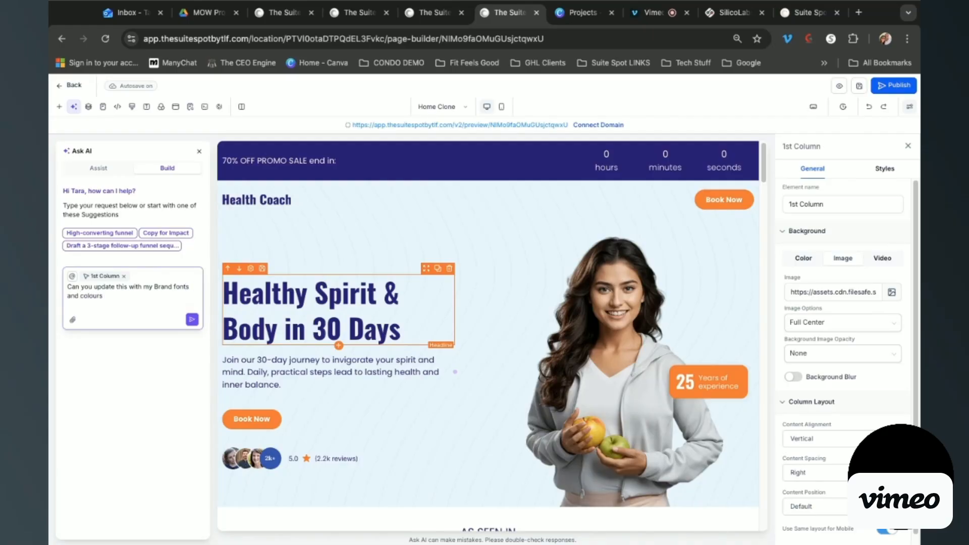
type("-")
key("ctrl+v")
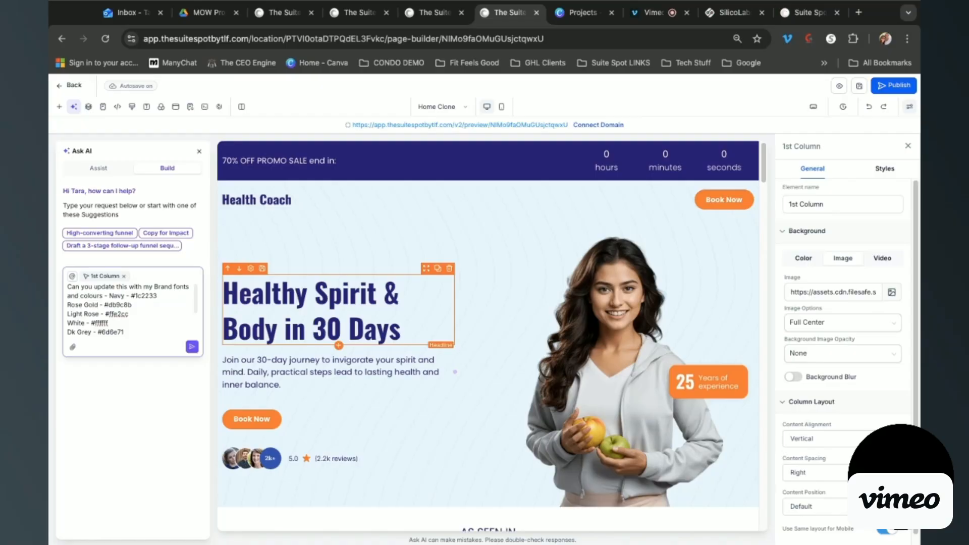
type("Fonts: Arimo DM Sans")
Append "and the business is The Suite Spot by TLF and it's for a hand-on retreat day at Go Place in Toronto" to the prompt
type("and the business is The")
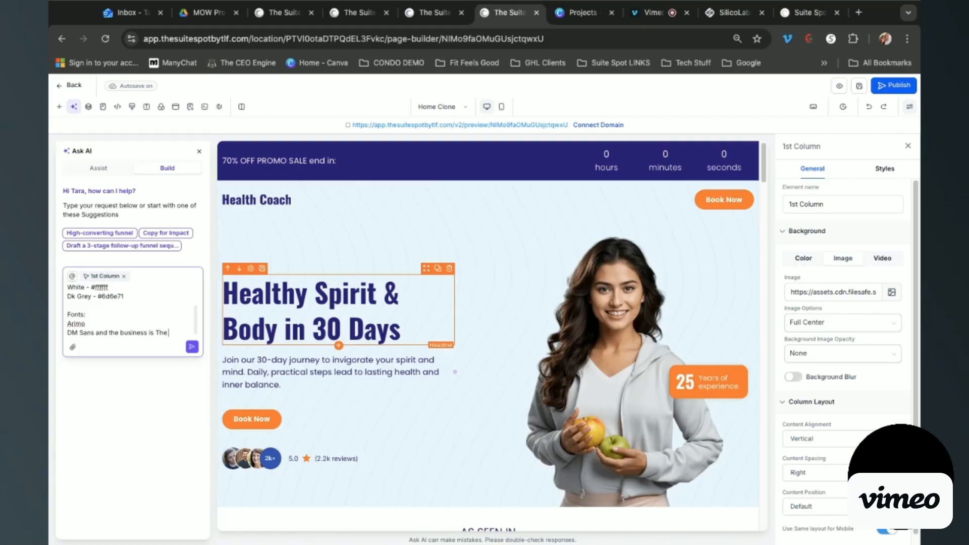
type(" Suite Spot by TLF and it's for a hand-sc")
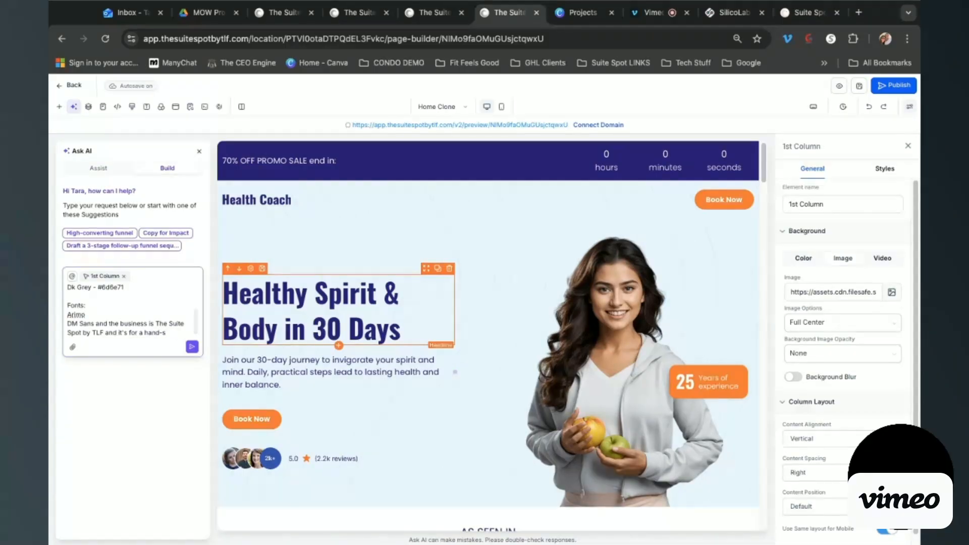
key("BackSpace")
type("on retreat day at Go Place in Toronto")
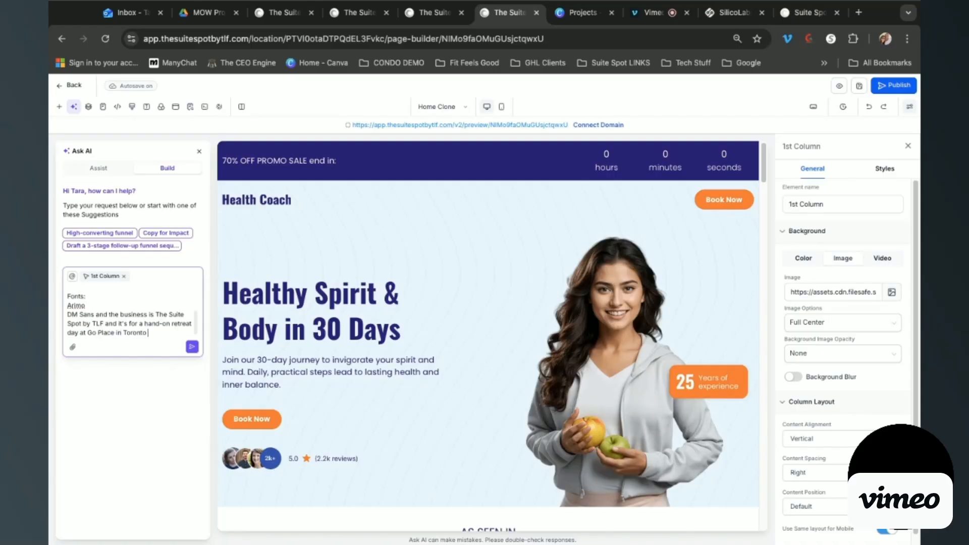
Finish the prompt with "for people to start a project and finish it in a beautiful spa environment." and send it to the AI assistant
type(" for people to start a project and finishi it in a")
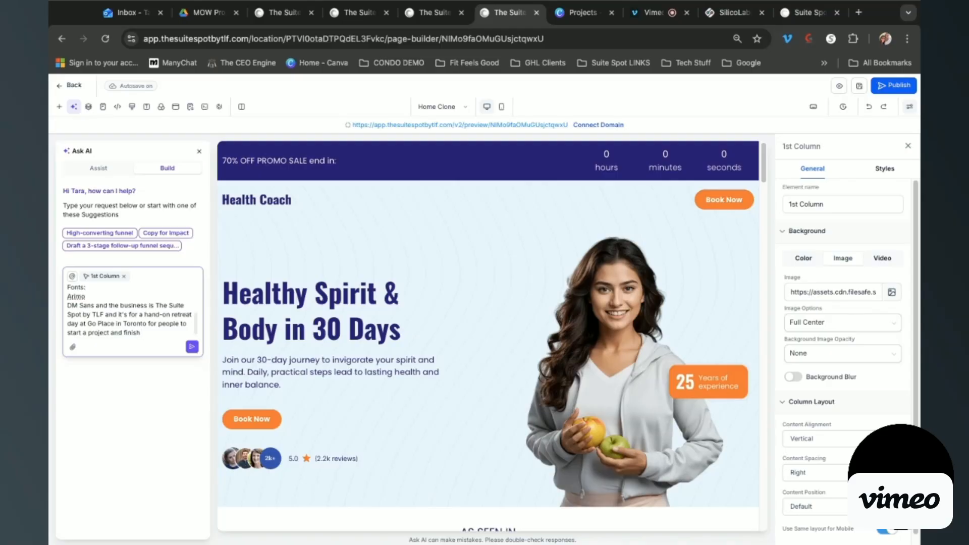
type(" beautiful space")
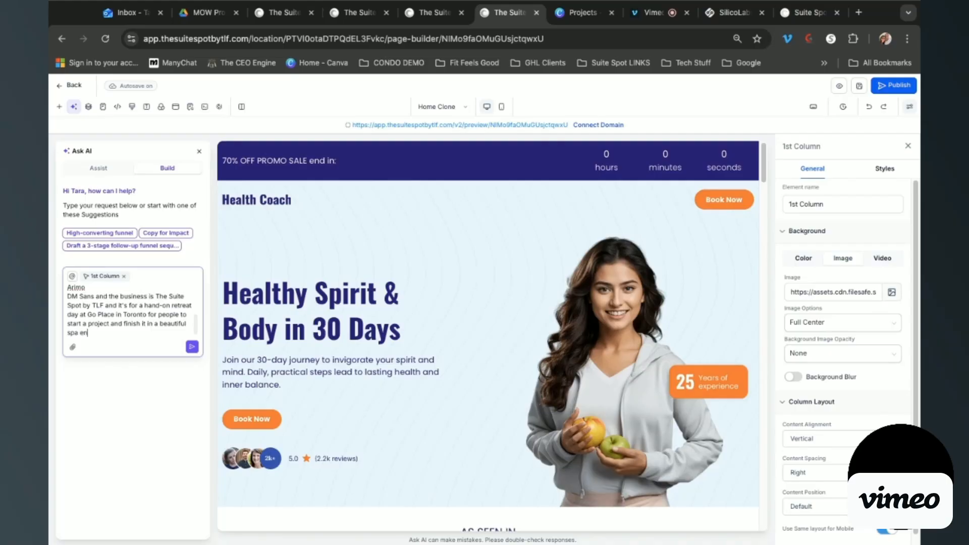
type("vironment.")
left_click(192, 347)
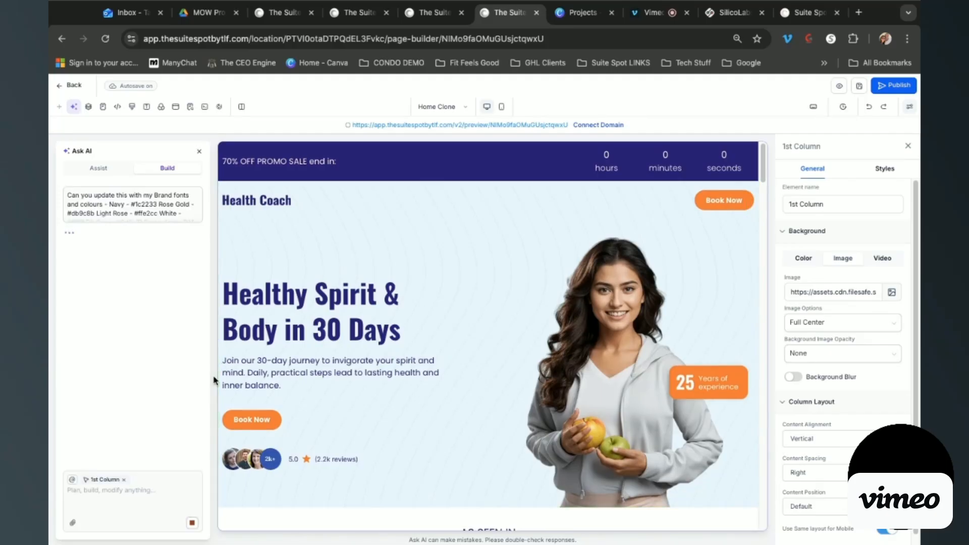
Switch to the generated Retreat Day Funnel page, look through its upper sections and close the AI assistant
mouse_move(434, 2)
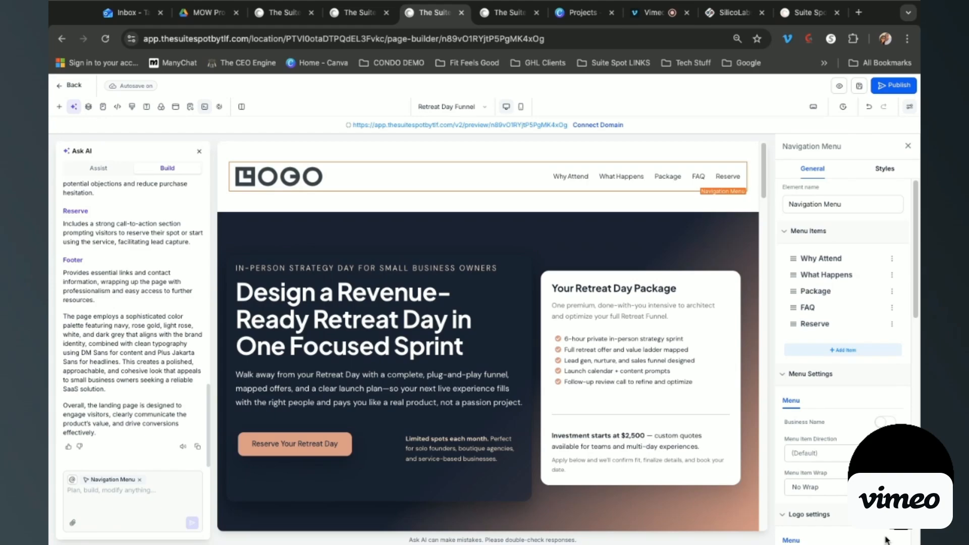
scroll(626, 505, "down", 5)
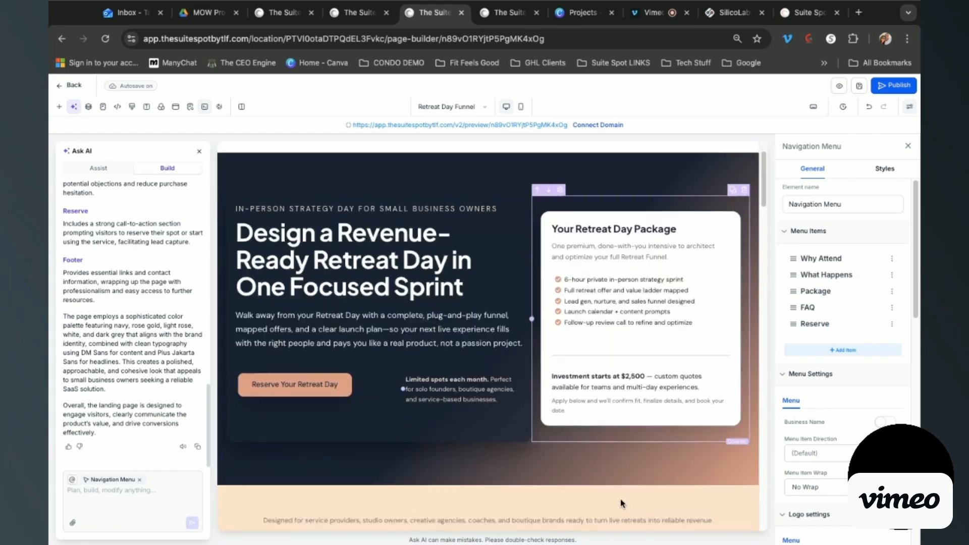
scroll(621, 501, "down", 5)
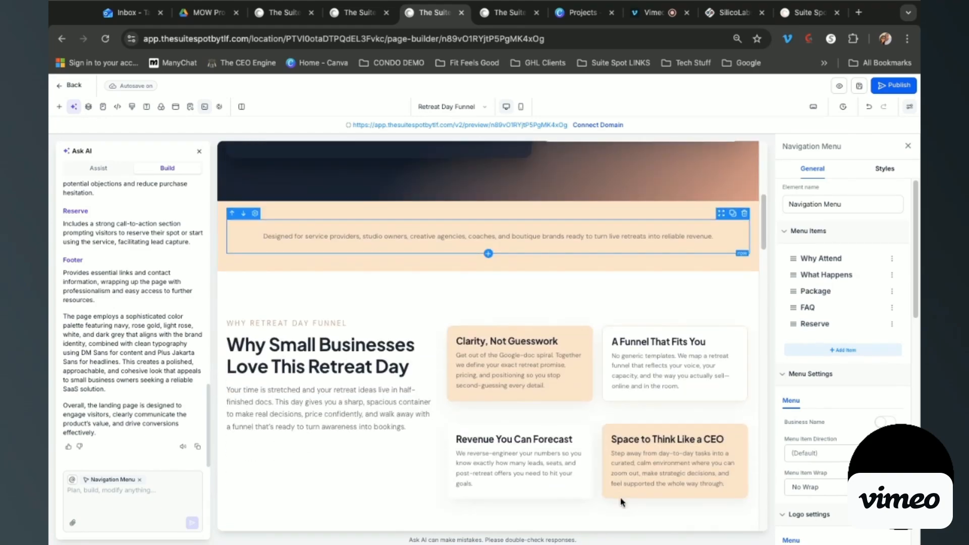
scroll(621, 501, "down", 5)
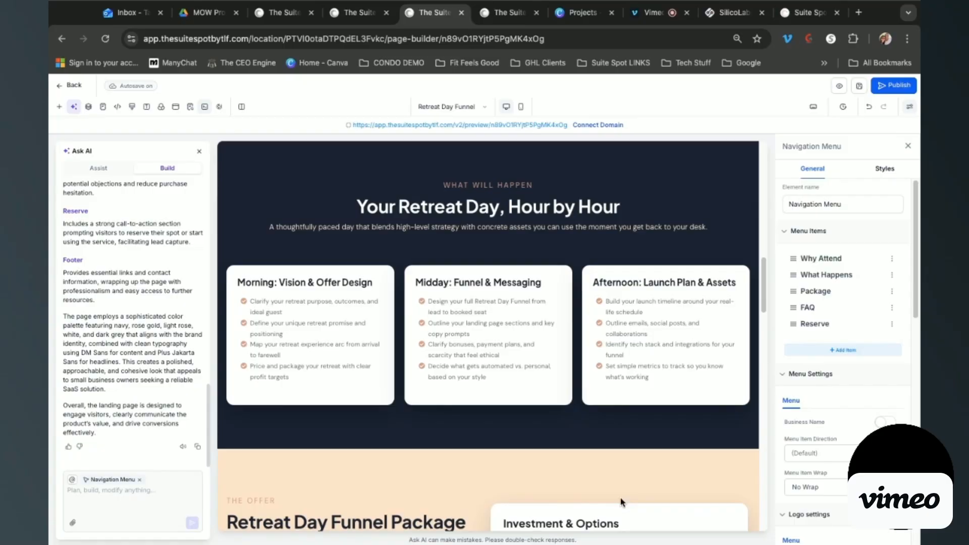
left_click(199, 151)
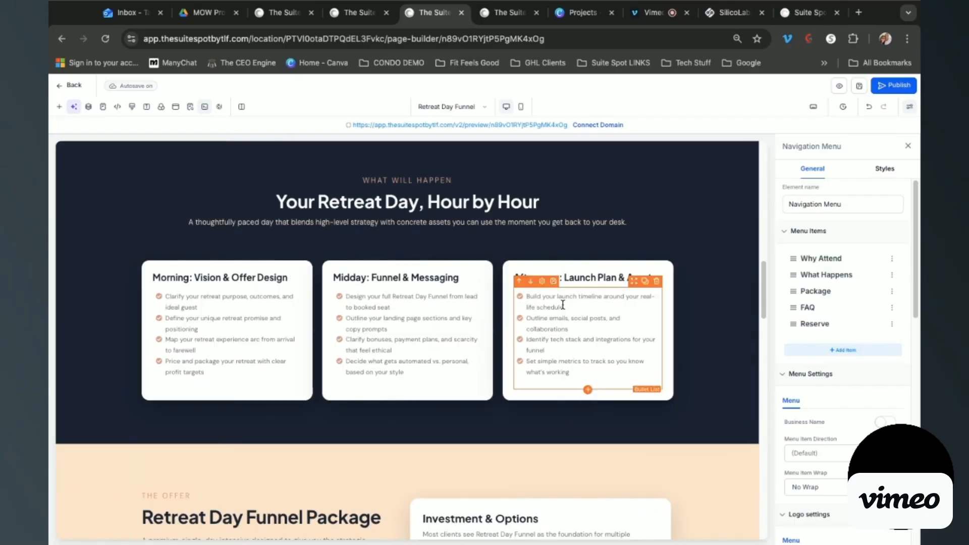
Review the Retreat Day Funnel page from the hero through the schedule, pricing, testimonial and FAQ sections, and return to its header
scroll(510, 373, "up", 15)
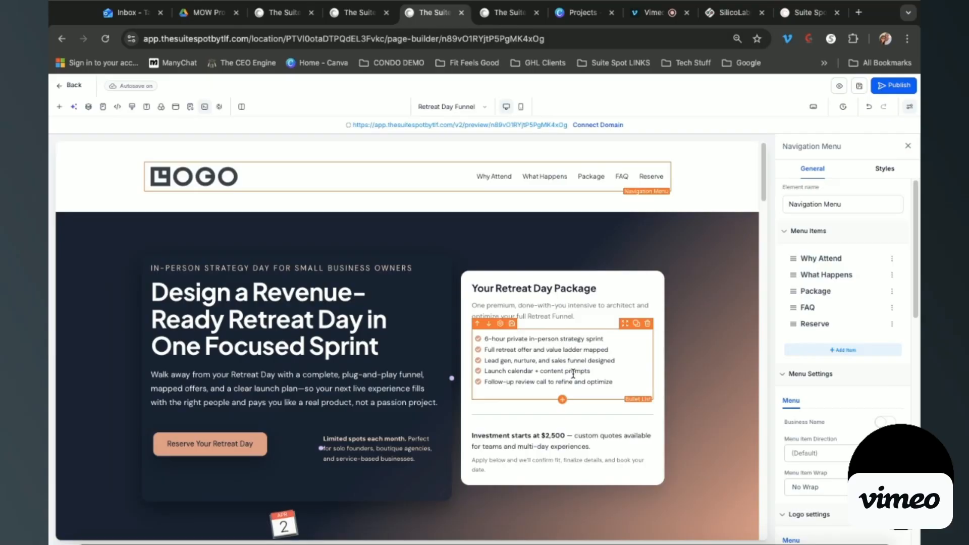
scroll(573, 374, "down", 6)
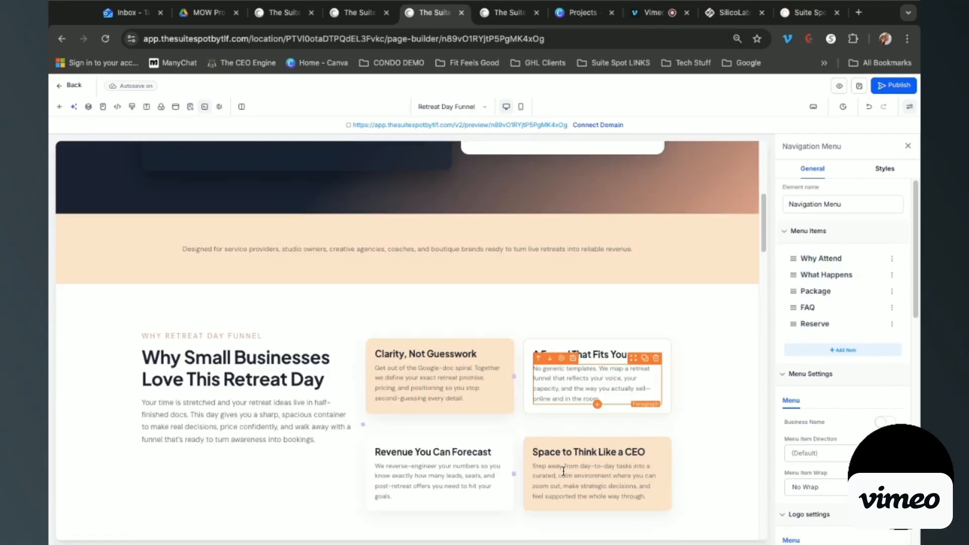
scroll(564, 471, "down", 5)
scroll(563, 471, "down", 7)
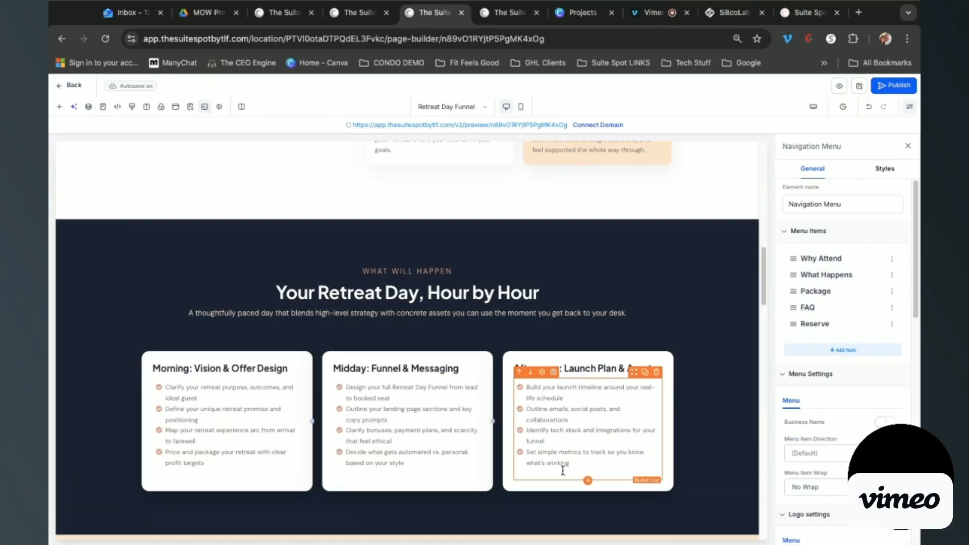
scroll(564, 472, "down", 10)
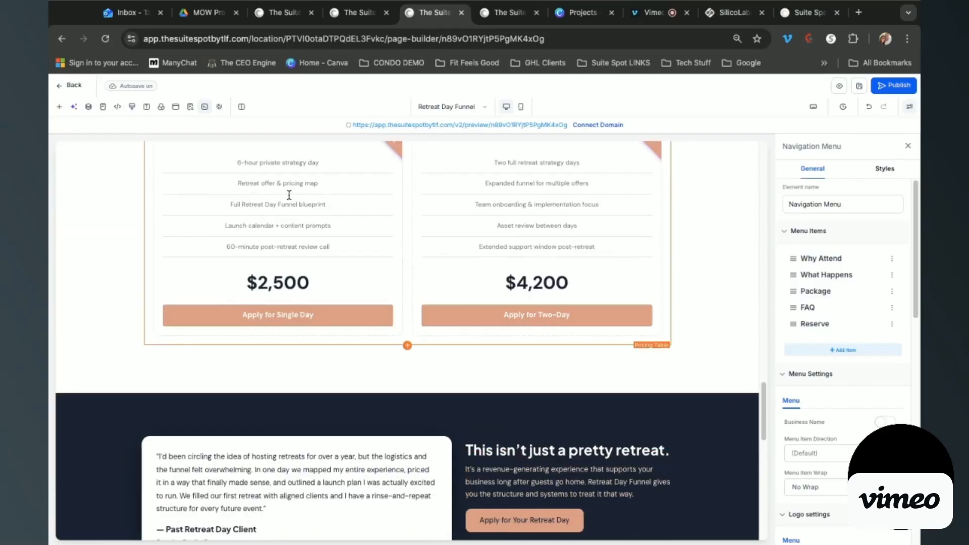
scroll(508, 425, "down", 5)
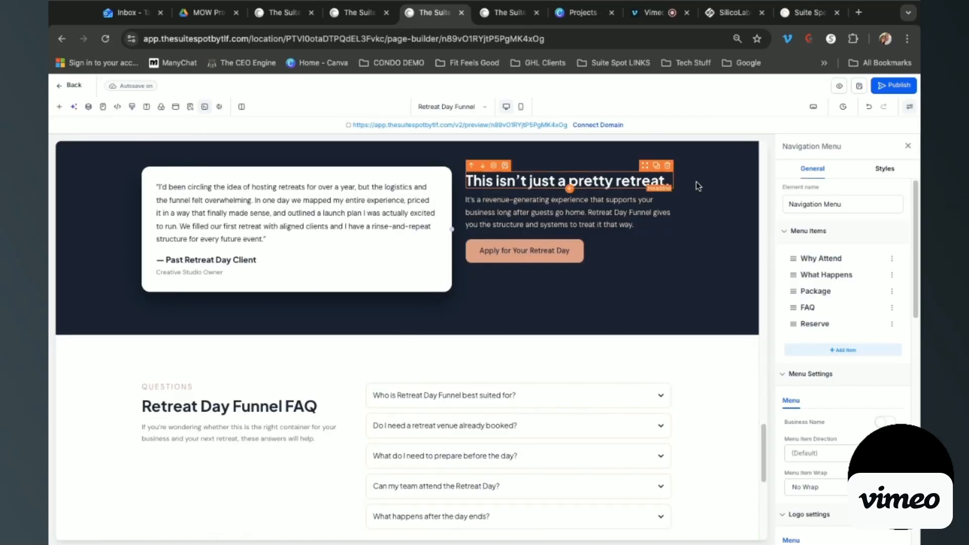
scroll(538, 348, "down", 2)
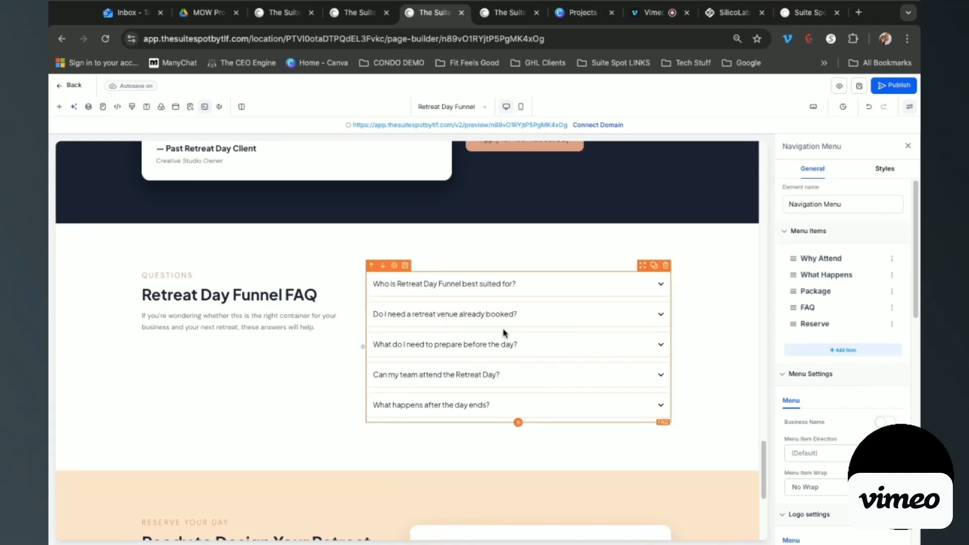
scroll(503, 333, "up", 20)
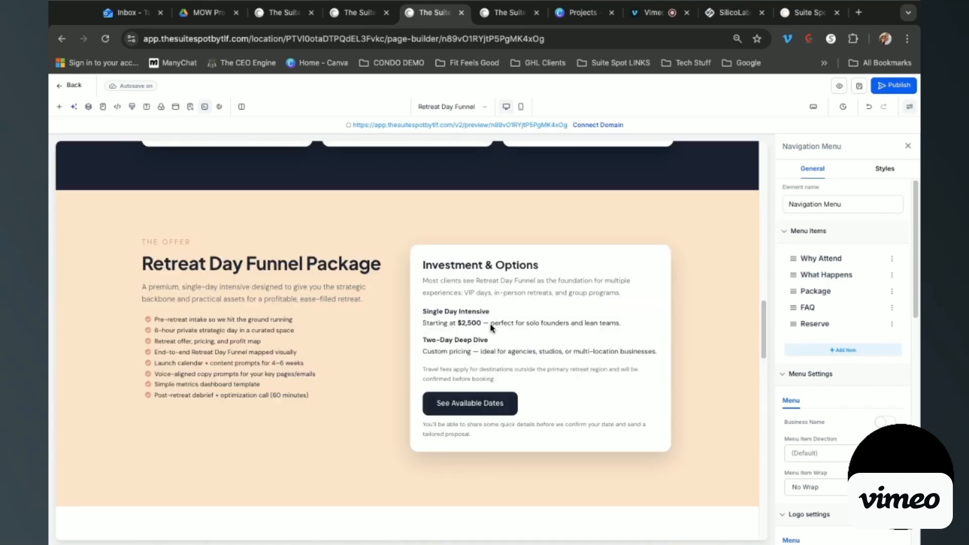
scroll(490, 326, "up", 1)
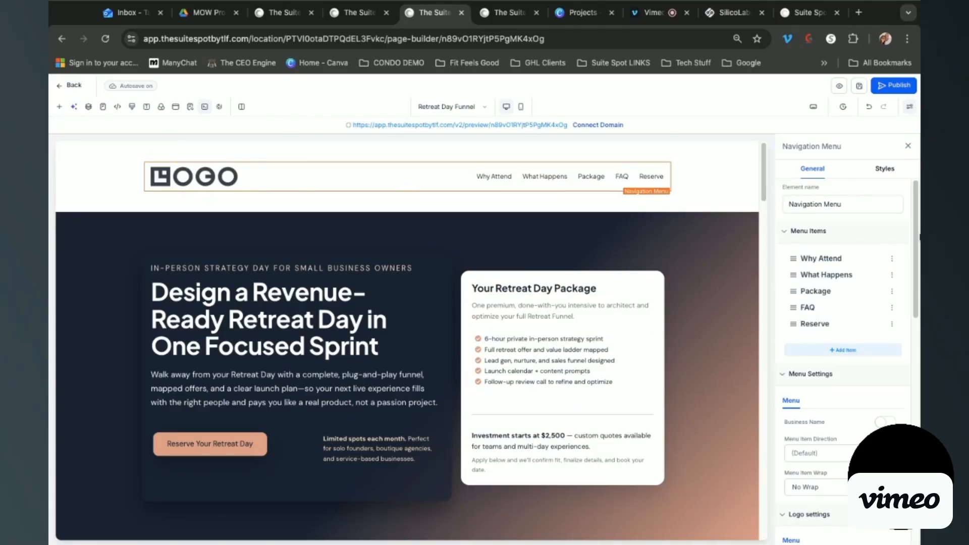
Replace the navigation menu's placeholder logo with the dark-text The Suite Spot logo from the Logos folder in Media Storage
scroll(833, 376, "down", 2)
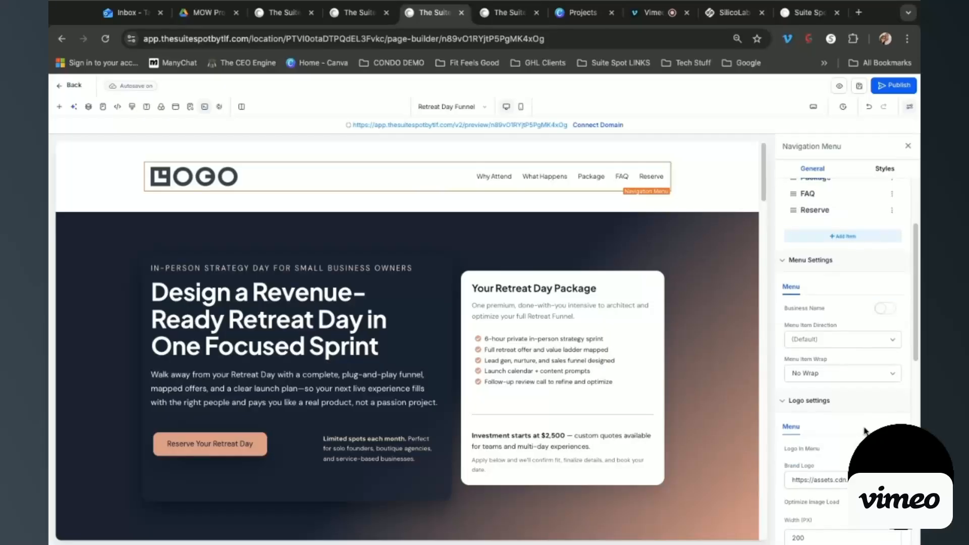
scroll(865, 430, "down", 2)
left_click(887, 373)
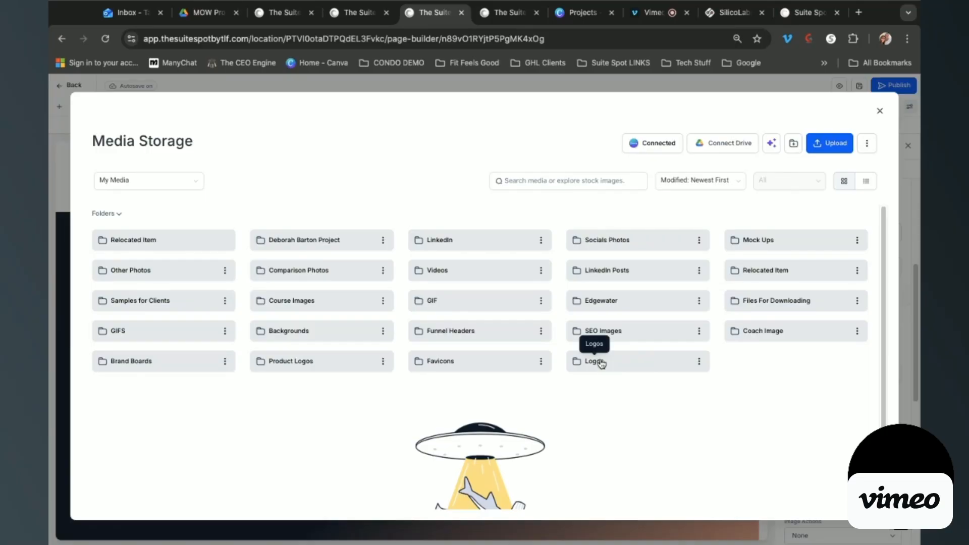
left_click(601, 364)
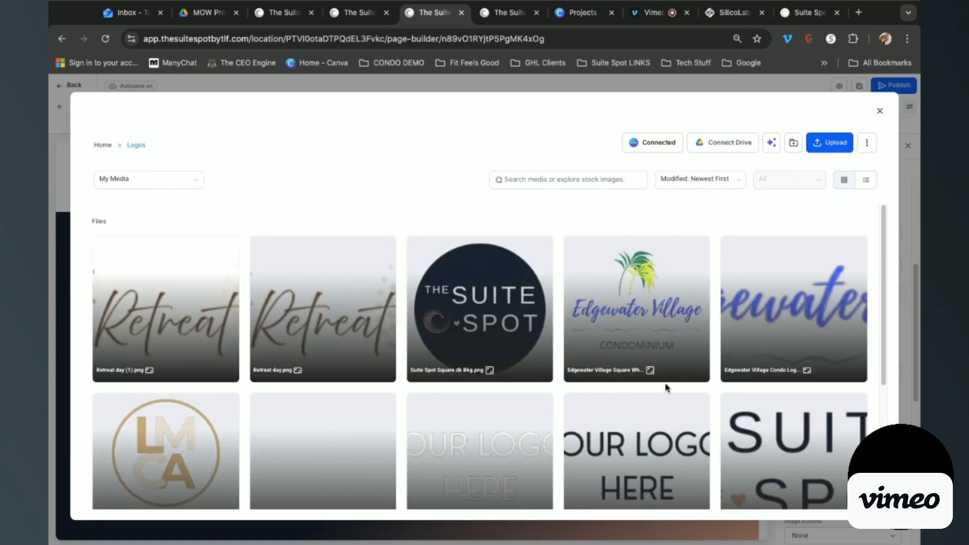
scroll(868, 395, "down", 3)
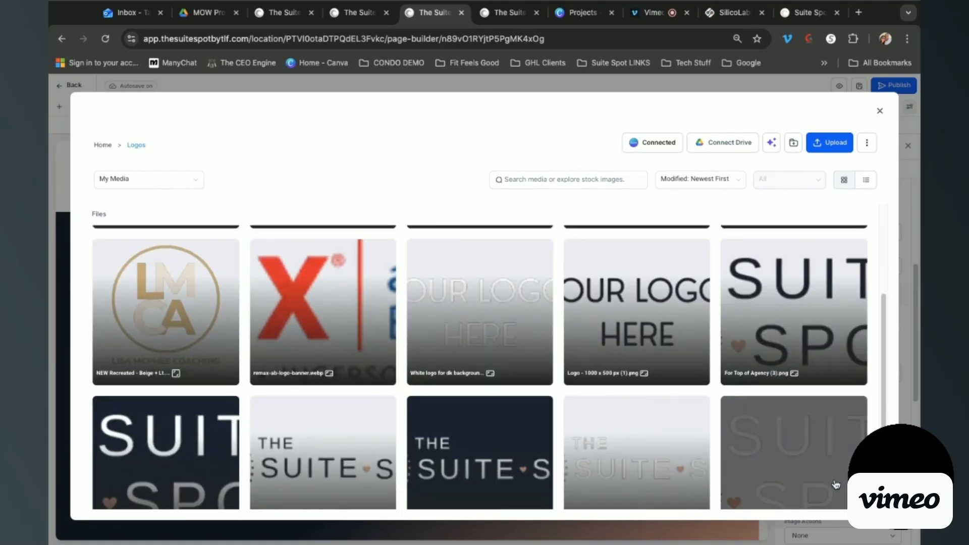
left_click(327, 462)
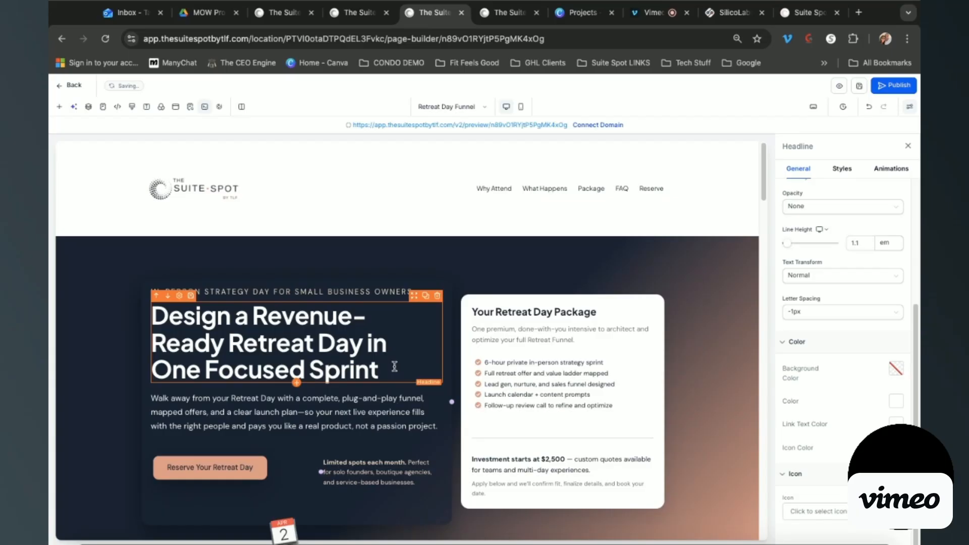
Select text in the hero headline and "Hour by Hour" in the What Will Happen headline to view their text formatting options
left_click_drag(379, 371, 190, 317)
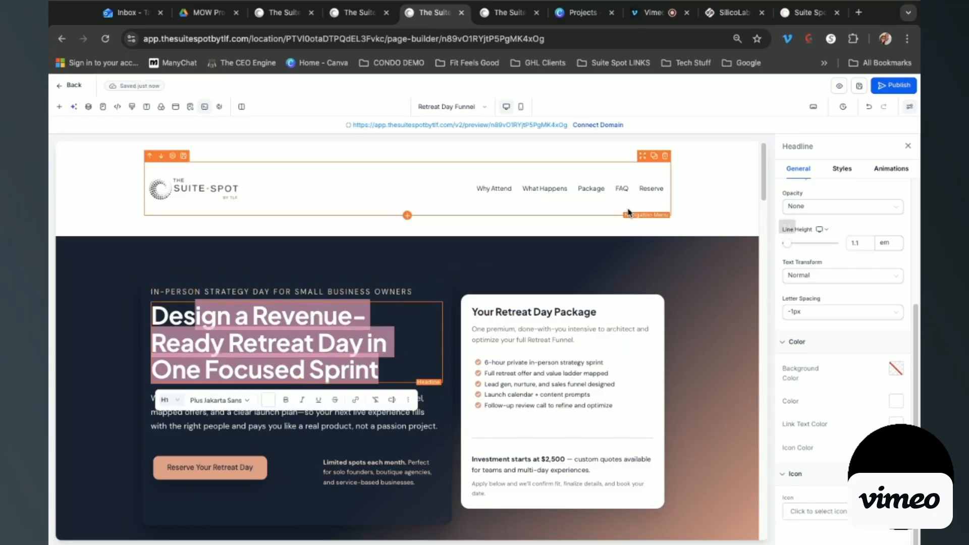
scroll(665, 392, "down", 2)
scroll(665, 398, "down", 10)
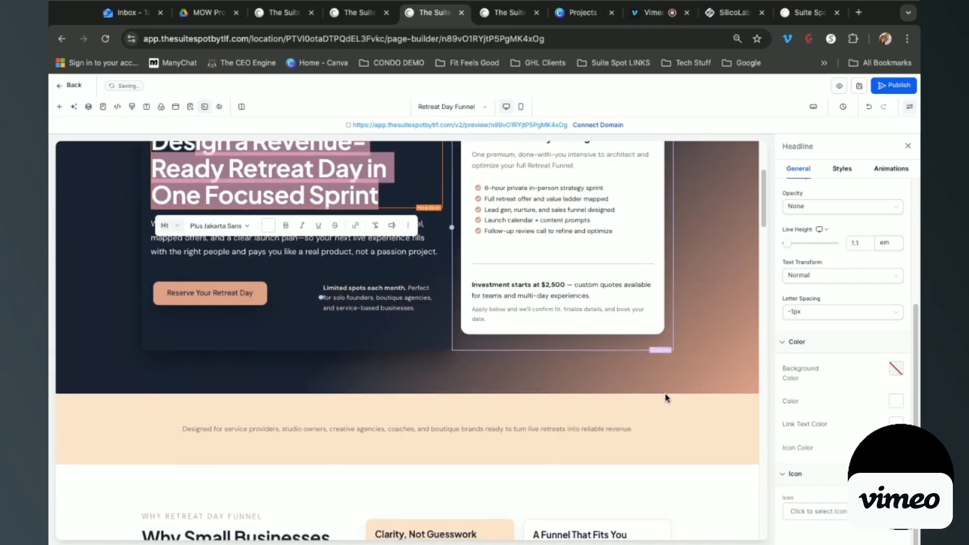
left_click(458, 229)
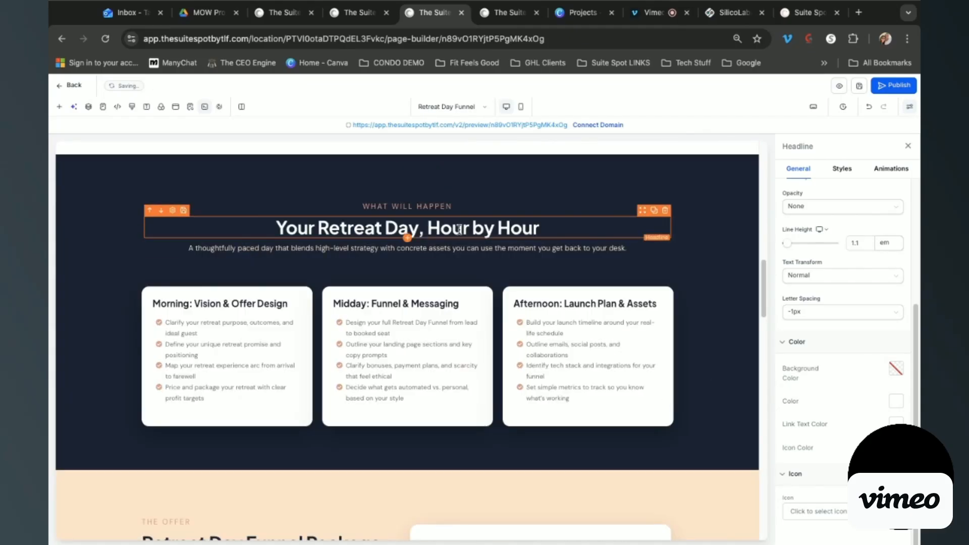
left_click_drag(429, 225, 538, 238)
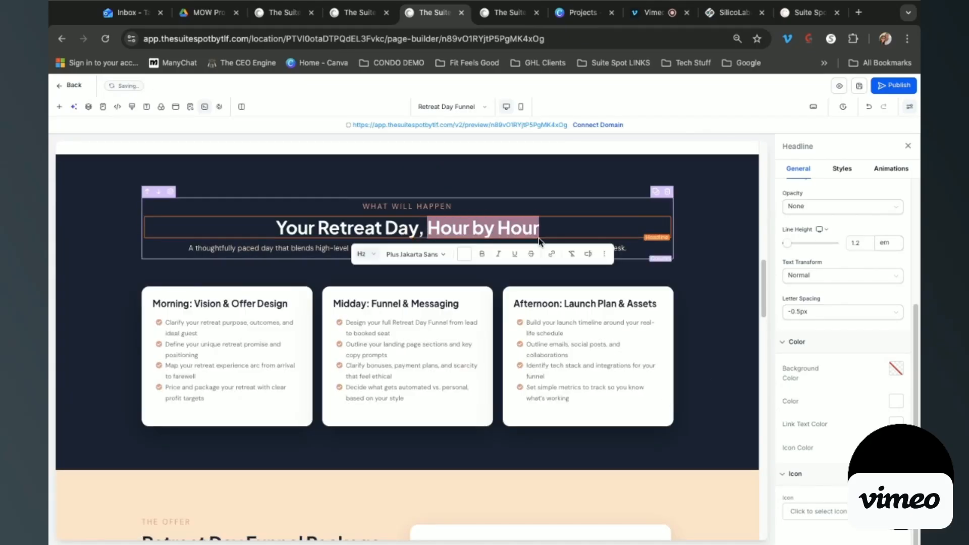
left_click(538, 238)
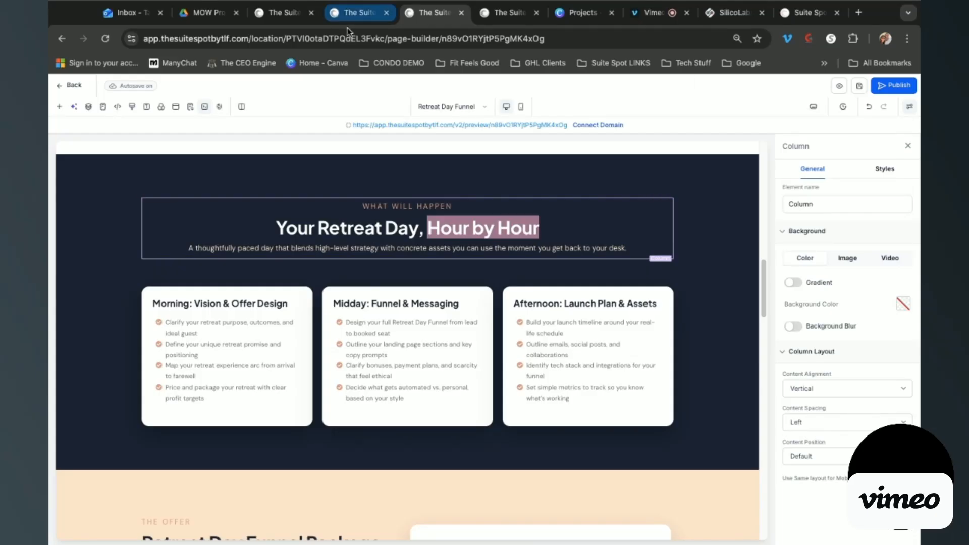
Return to the Home Clone page and check the progress of the AI brand update
left_click(356, 16)
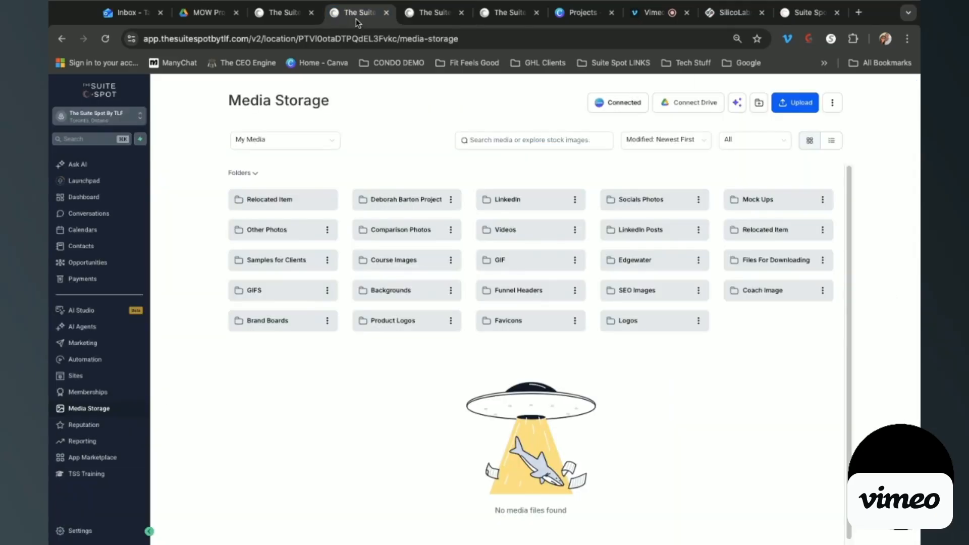
left_click(428, 8)
left_click(508, 16)
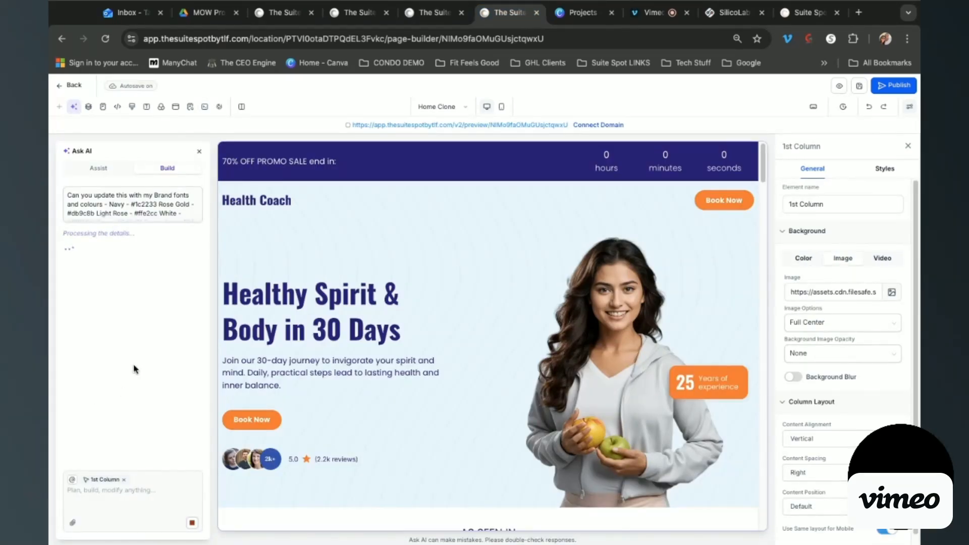
Open AI Studio and begin the build prompt with "I'd like to build a sign-up page for my Suite Spot Retreat Day"
left_click(339, 14)
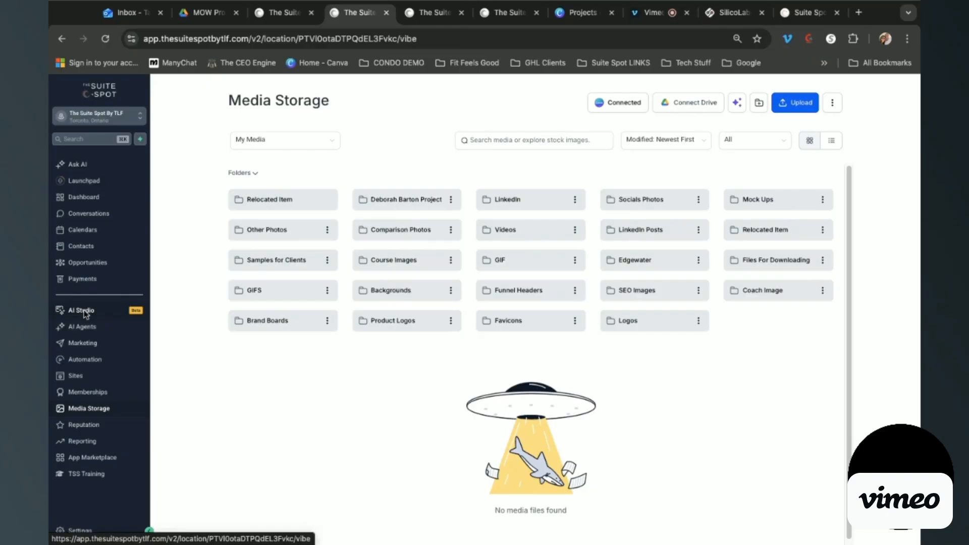
left_click(85, 313)
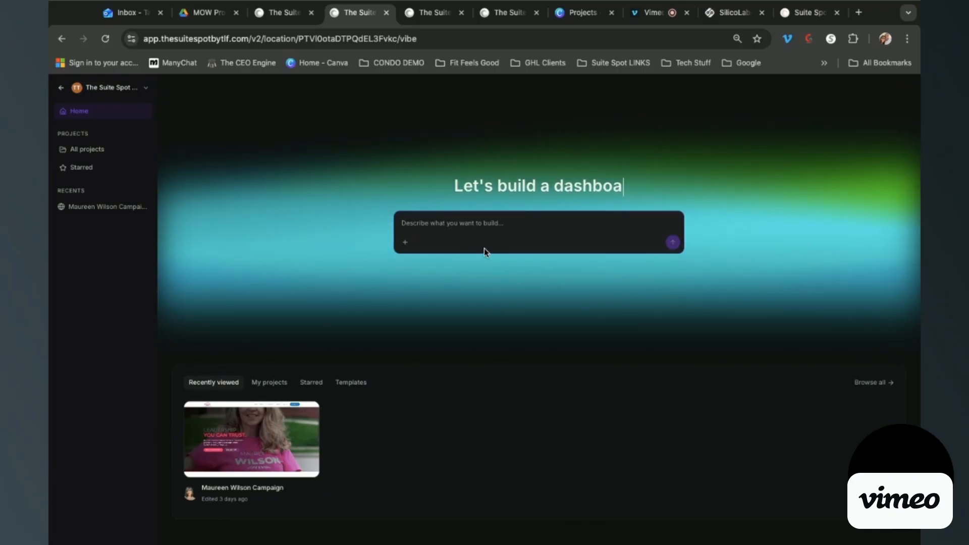
left_click(402, 222)
type("I'de l")
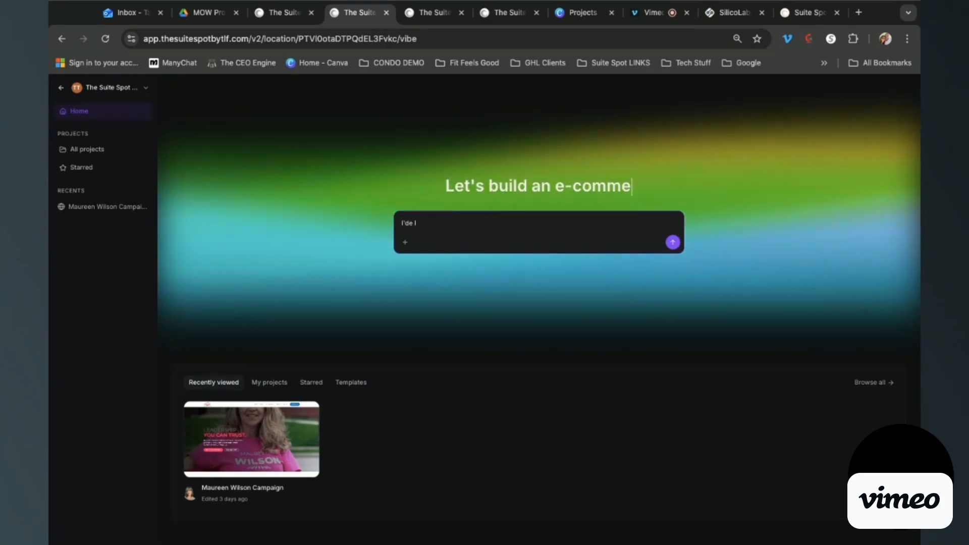
key("BackSpace")
key("BackSpace")
key("BackSpace")
type("l")
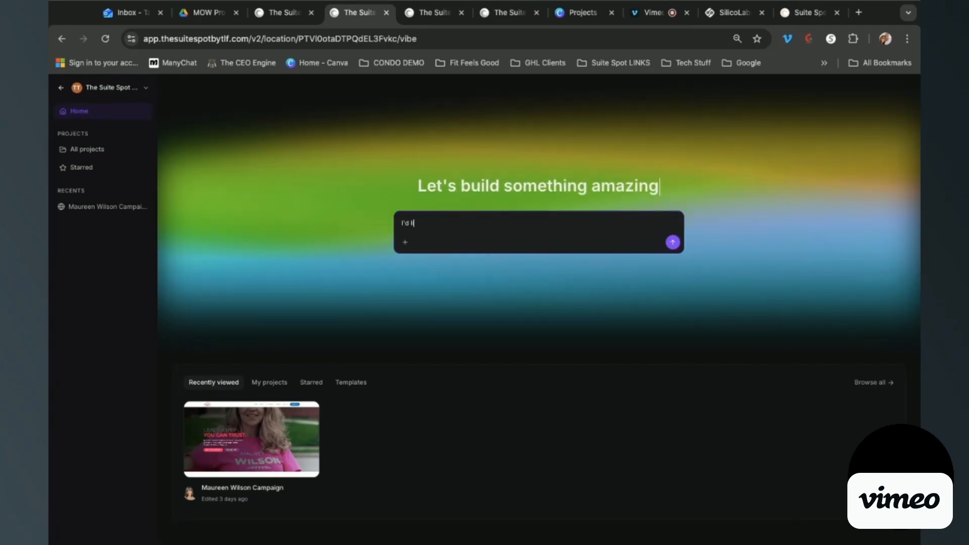
type("ike to build a sign-up p")
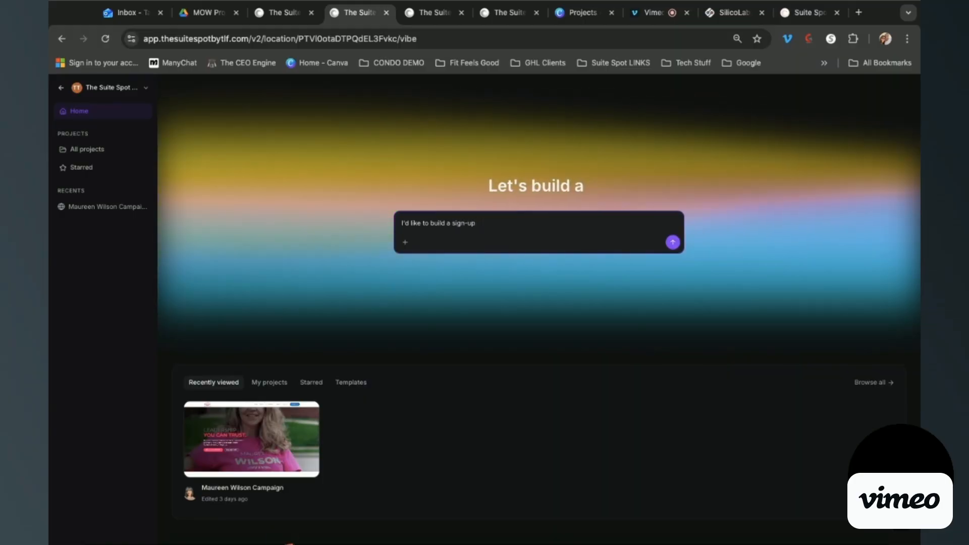
type(" page for my Su")
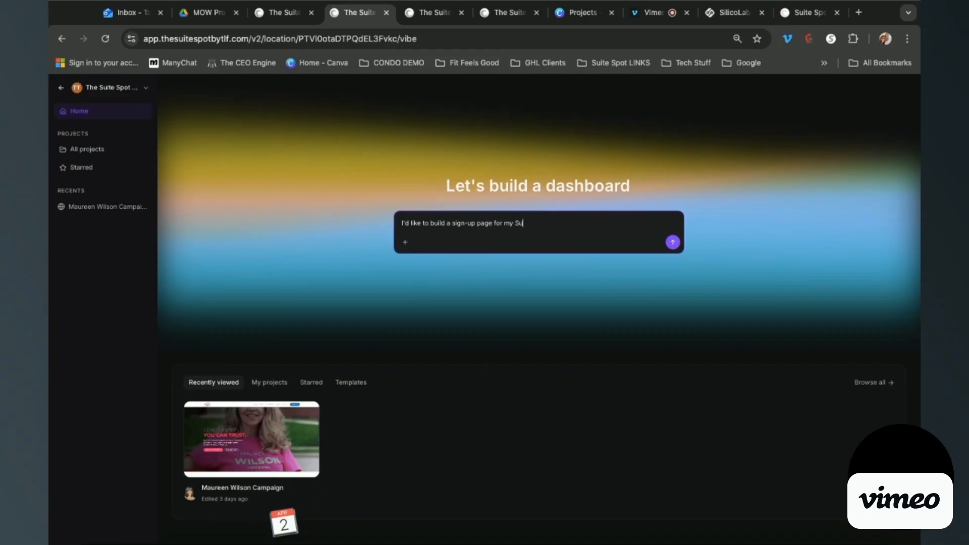
type("ite Spot Retreat Day w")
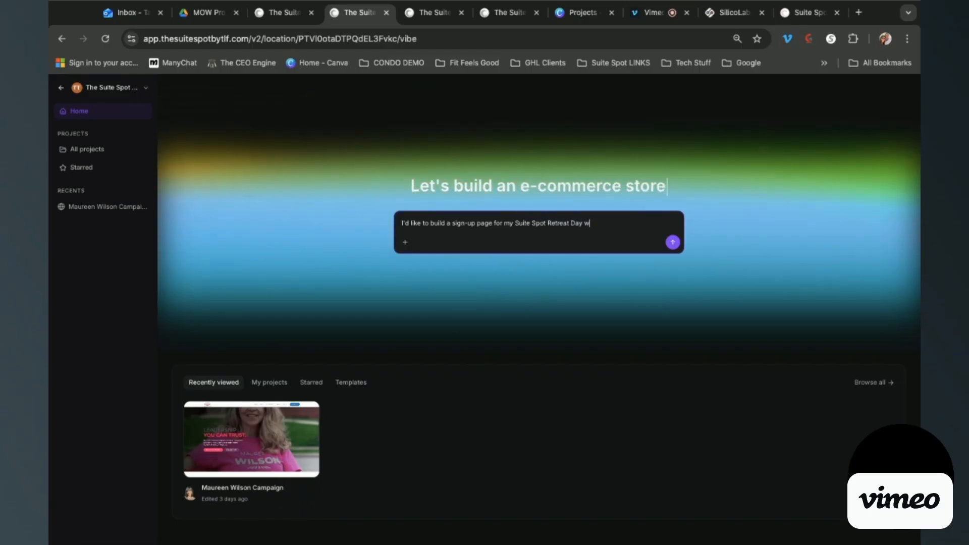
Extend the prompt with the venue and date: "which is at Go Place in Toronto on May 25, 2026."
type("hich is at Go")
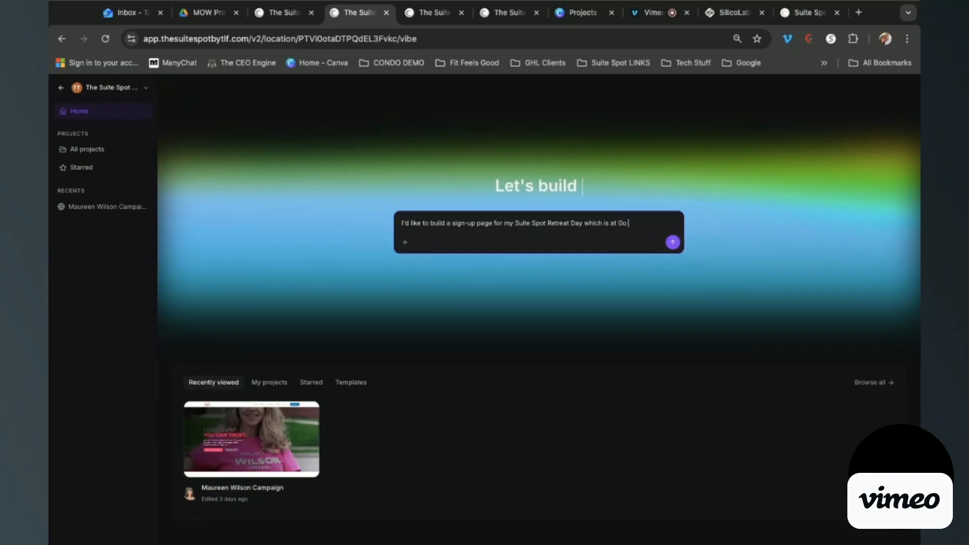
type(" Plance")
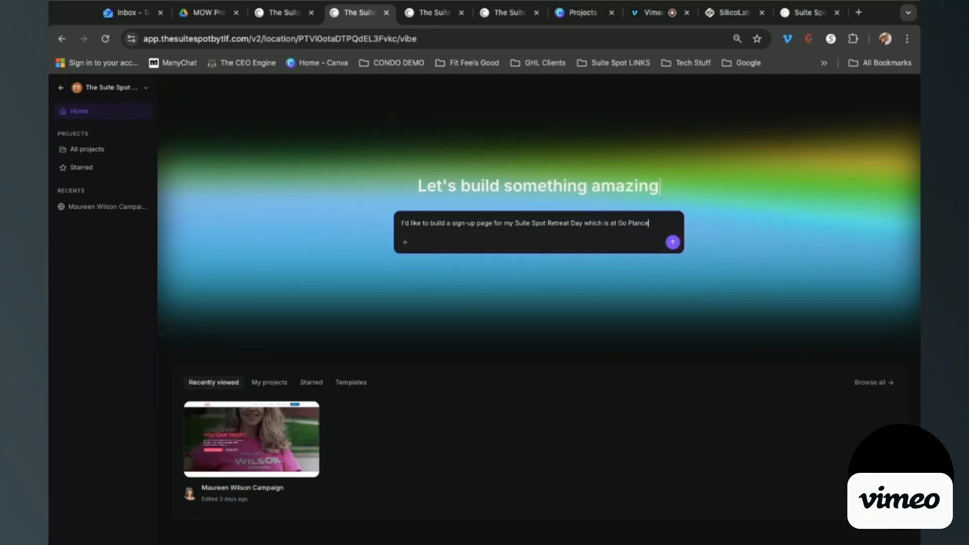
type("e in Torn")
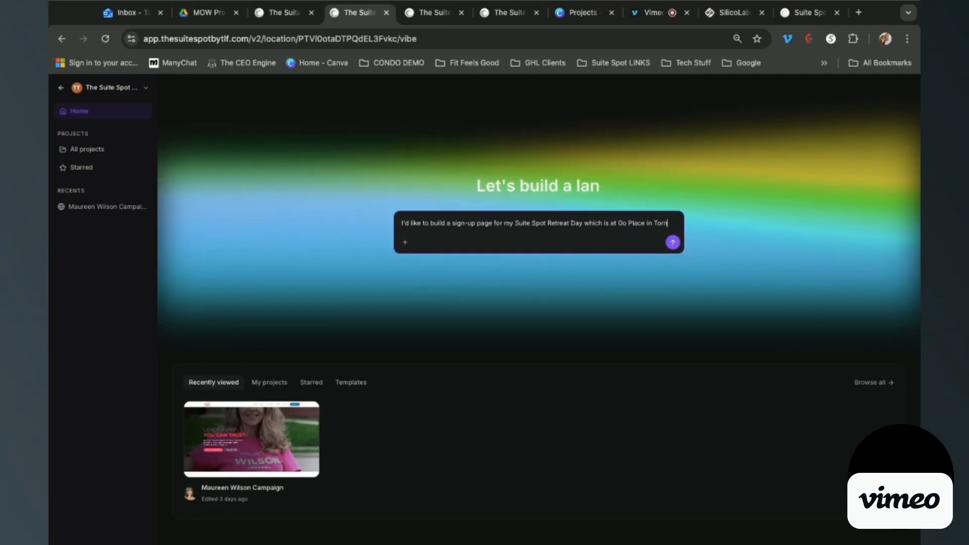
key("BackSpace")
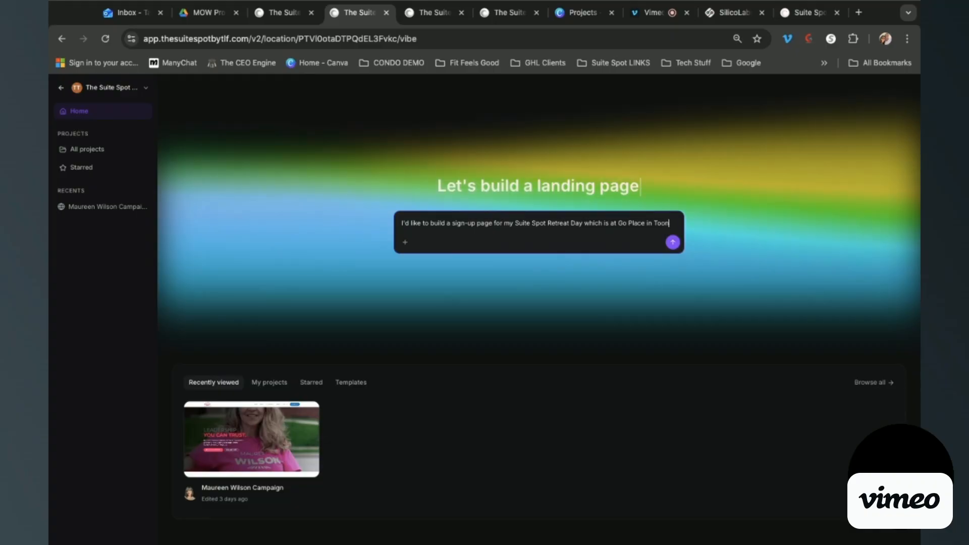
type("ont")
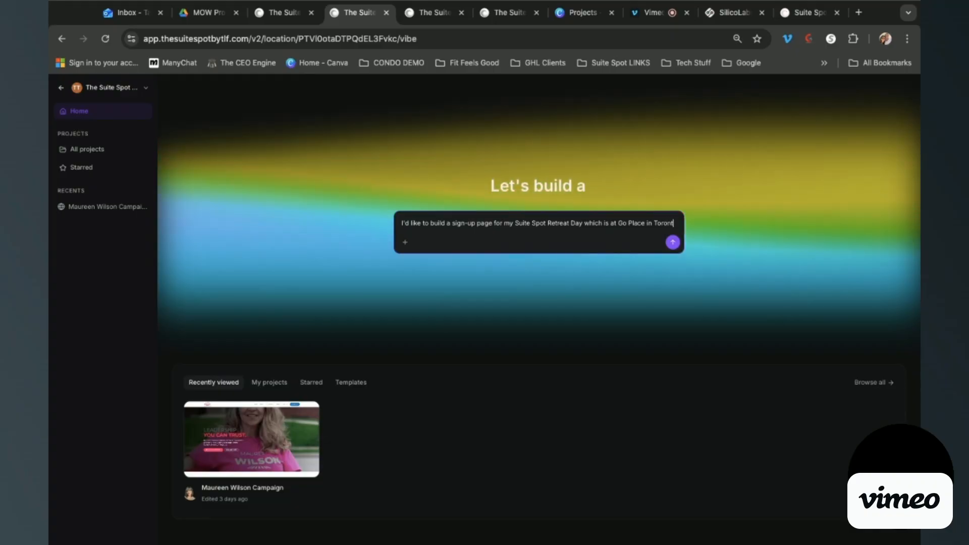
type("o on Maybe ")
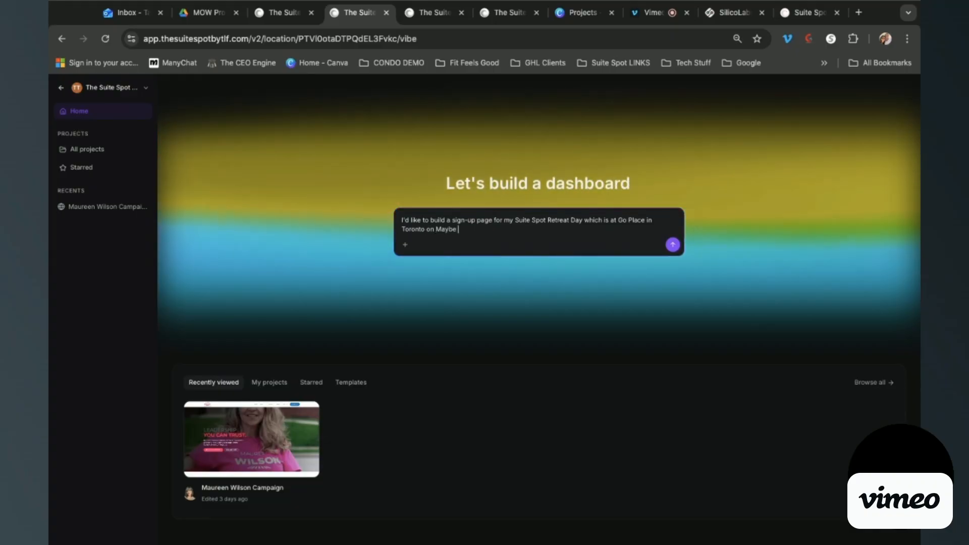
key("BackSpace")
key("BackSpace")
key("BackSpace")
type(" 25, 2026")
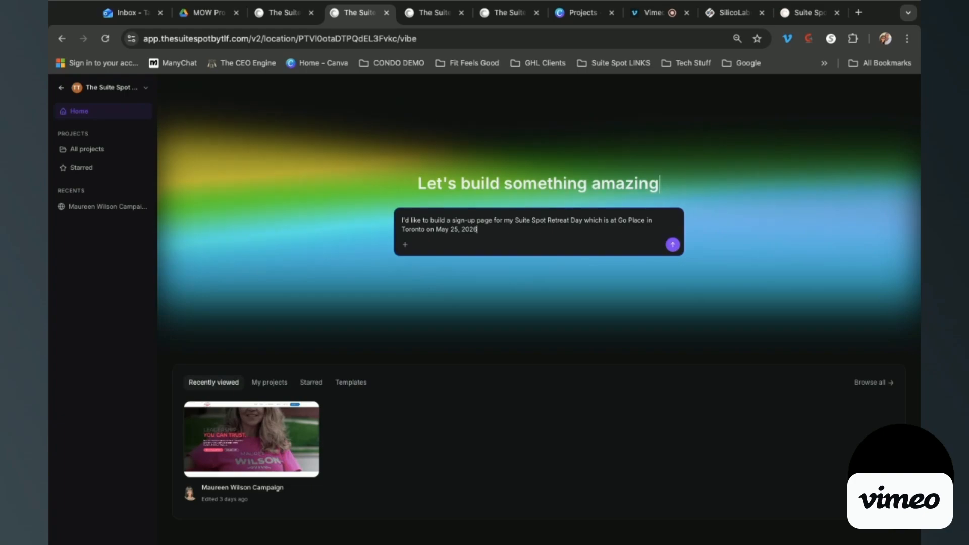
type(".")
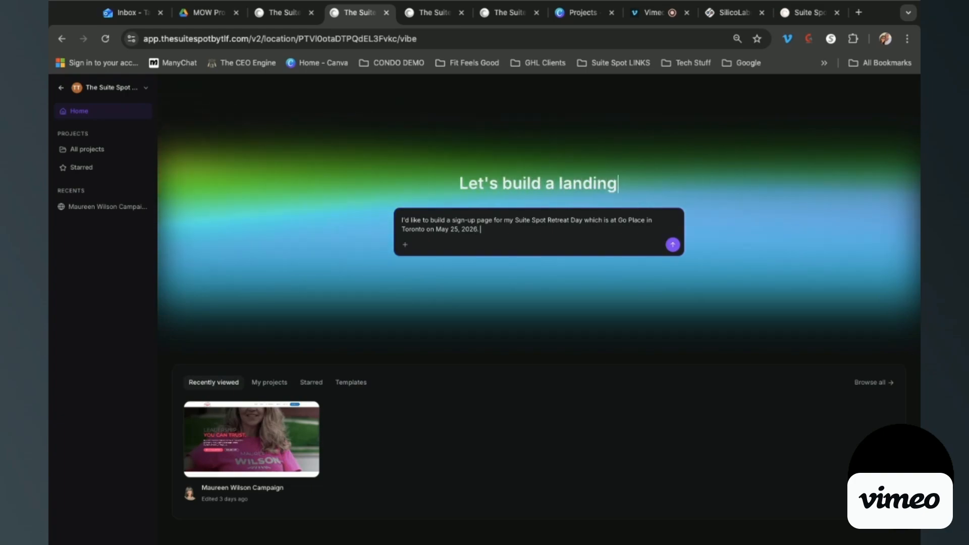
Request brand colours Navy #1c2233, Rose Gold #db9c8b, Light Rose #ffe2cc, White #ffffff, Dk Grey #6d6e71 and fonts Arimo and DM Sans in the prompt
type(" Ple")
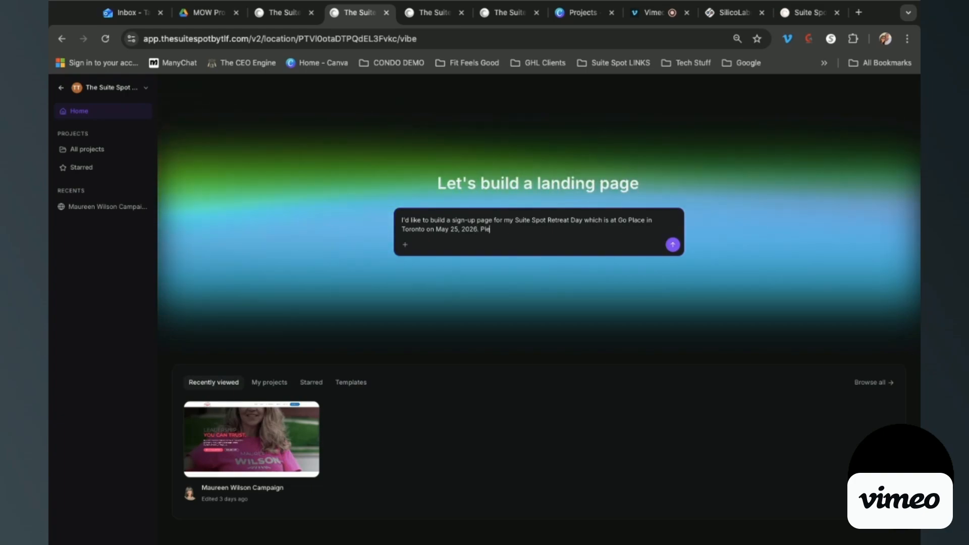
type("ase use my brand colours and fonts -")
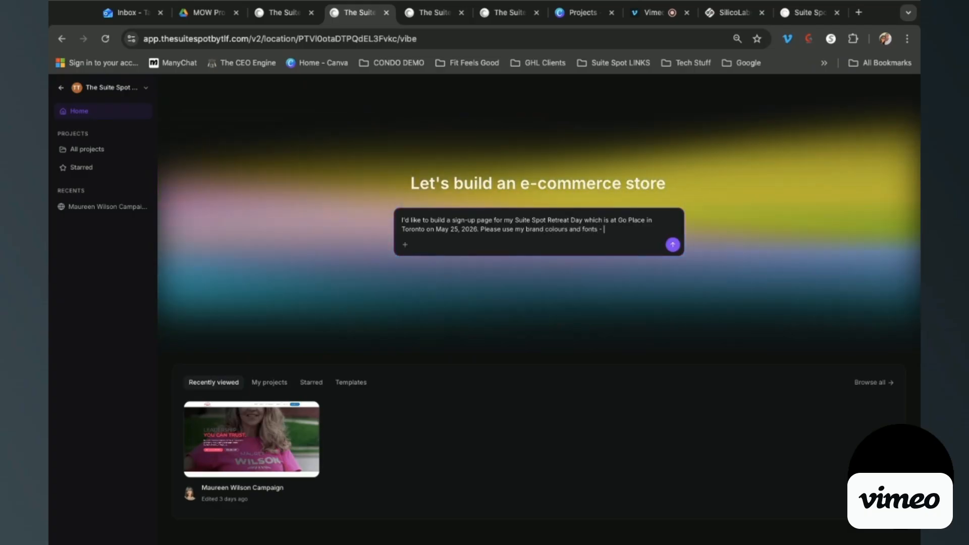
type("- Navy - #1c2233 Rose Gold - #db9c8b Light Rose - #ffe2cc White - #ffffff Dk Grey - #6d6e71  Fonts: Arimo DM Sans")
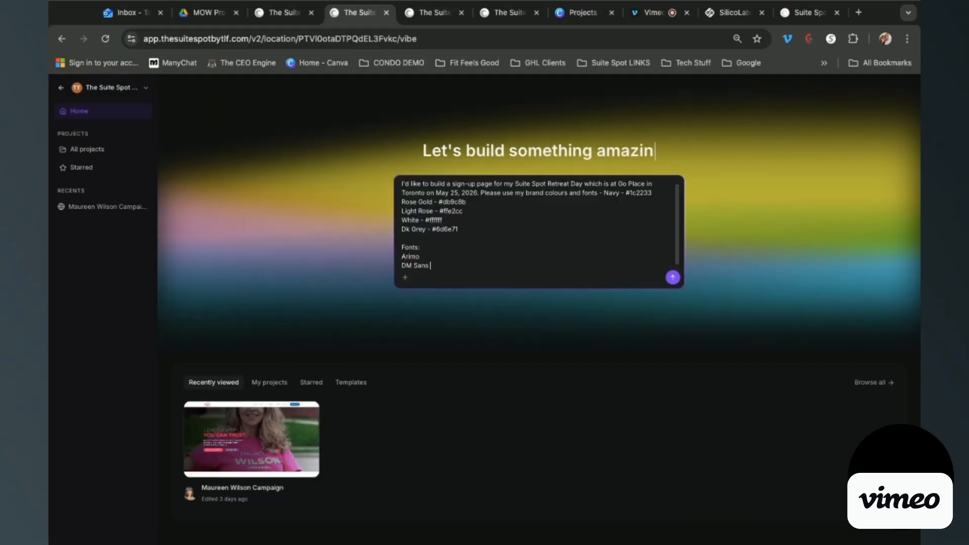
Add "And use this page as a starting point. The price is $250 a person -" to the end of the prompt
type("And")
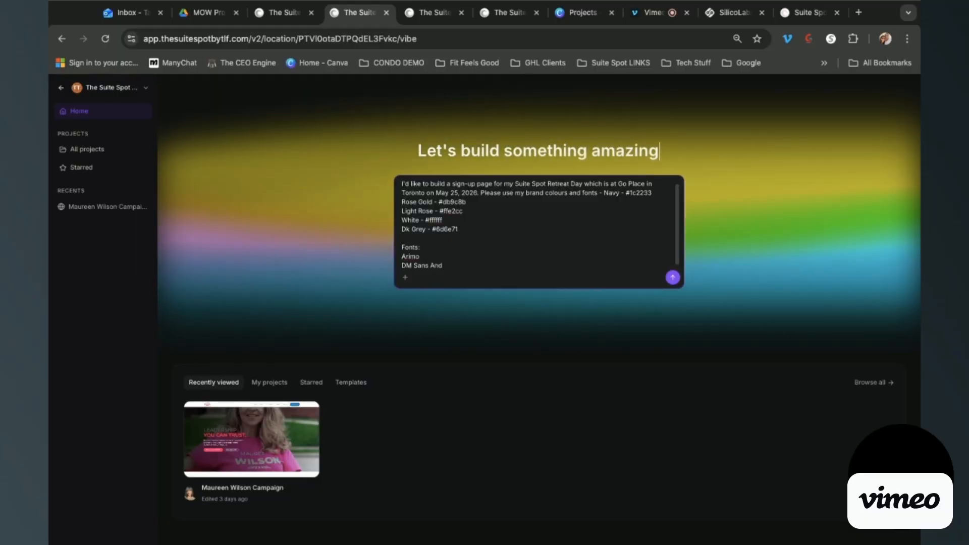
type(" use this page")
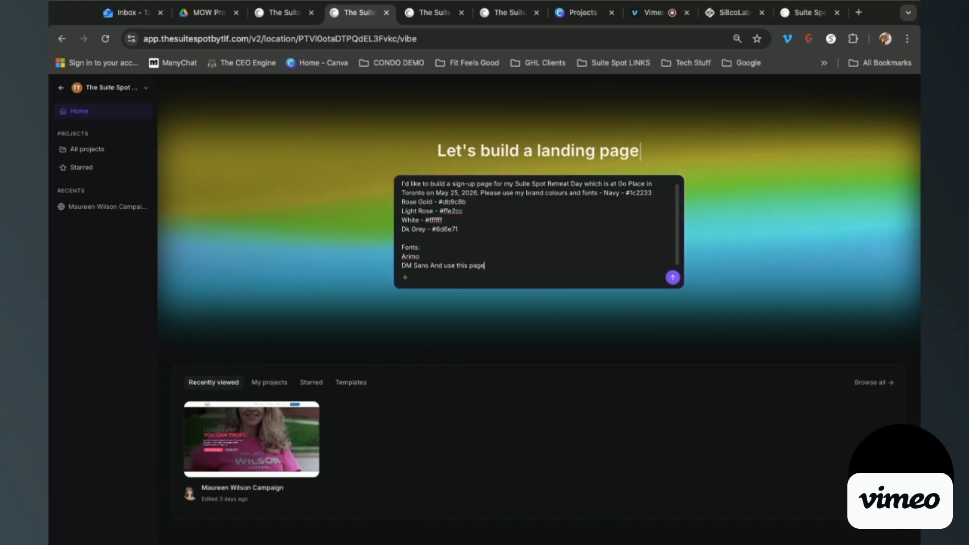
type(" as a starting point")
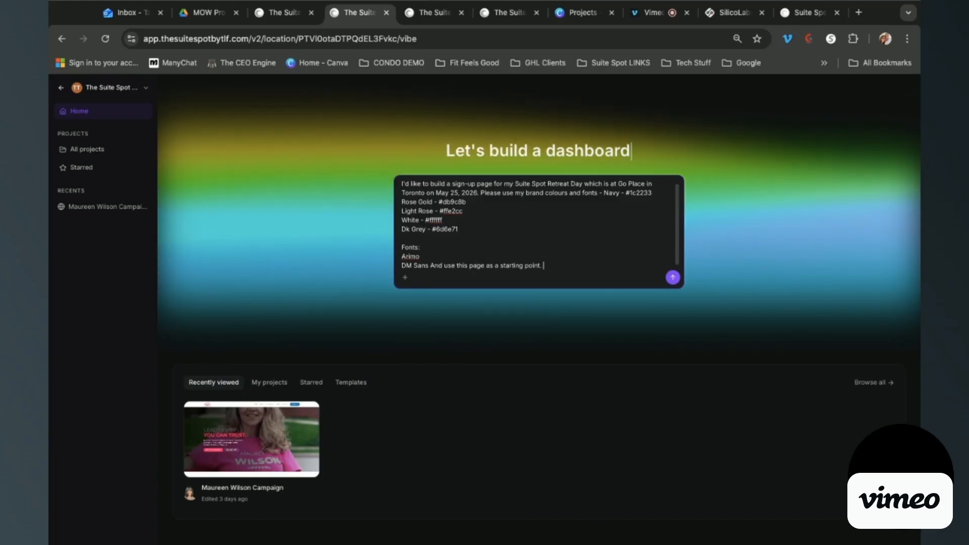
type(". The price is")
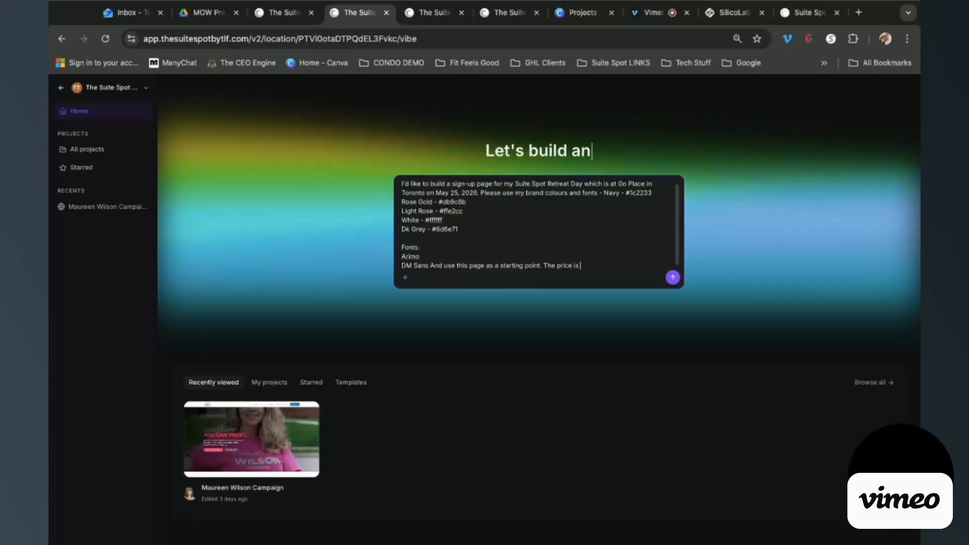
type(" $25")
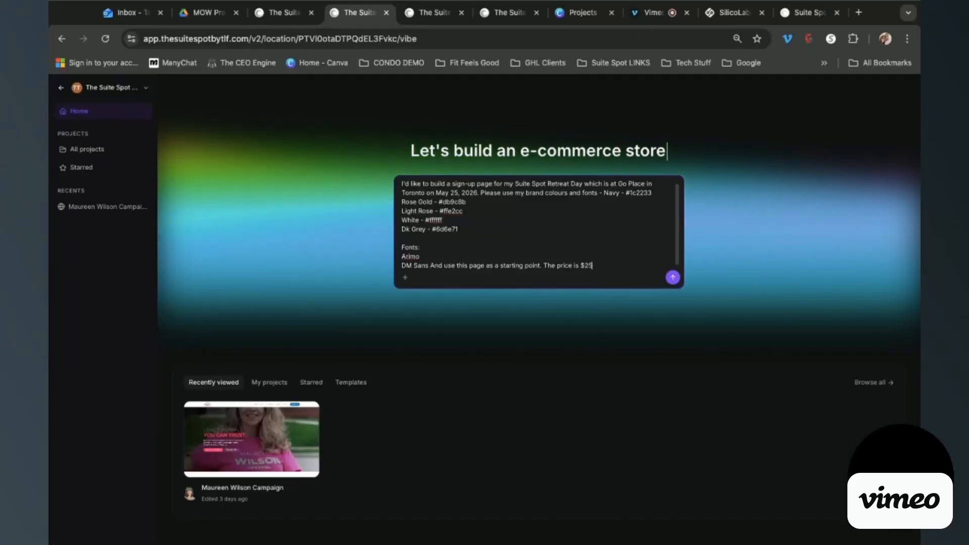
type("0 a")
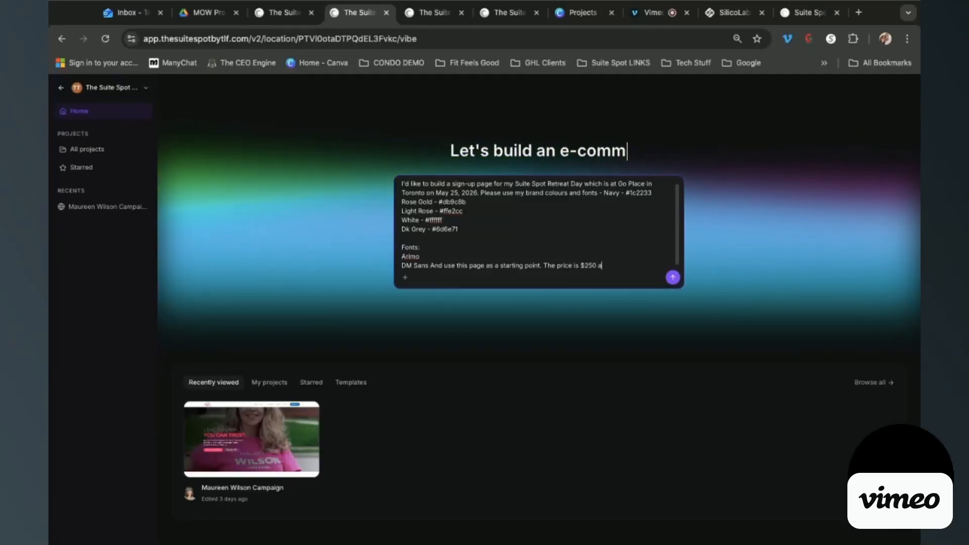
type(" person -")
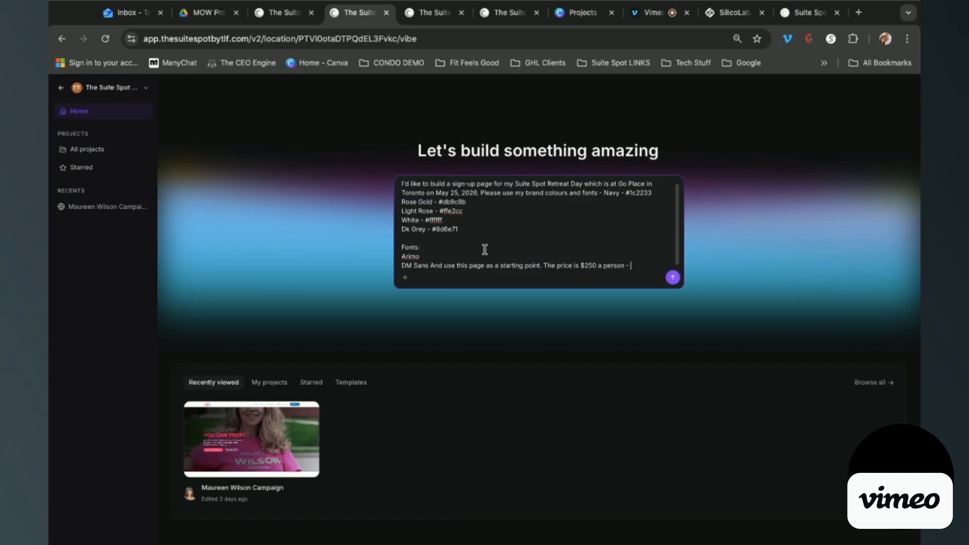
Copy the live retreat page's address, thesuitespotbytlf.com/goplaceretreat, into the end of the AI Studio prompt and submit it
left_click(804, 18)
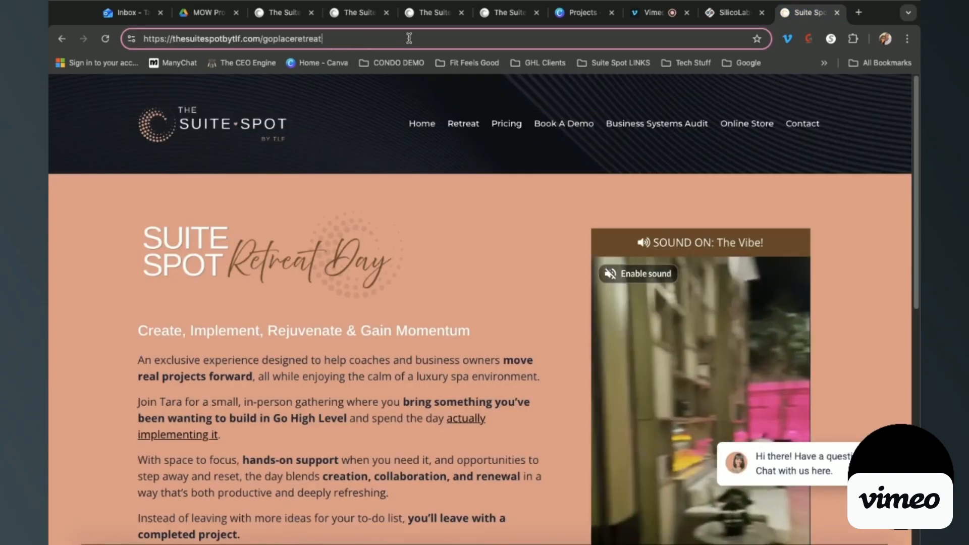
left_click_drag(409, 38, 76, 27)
key("ctrl+c")
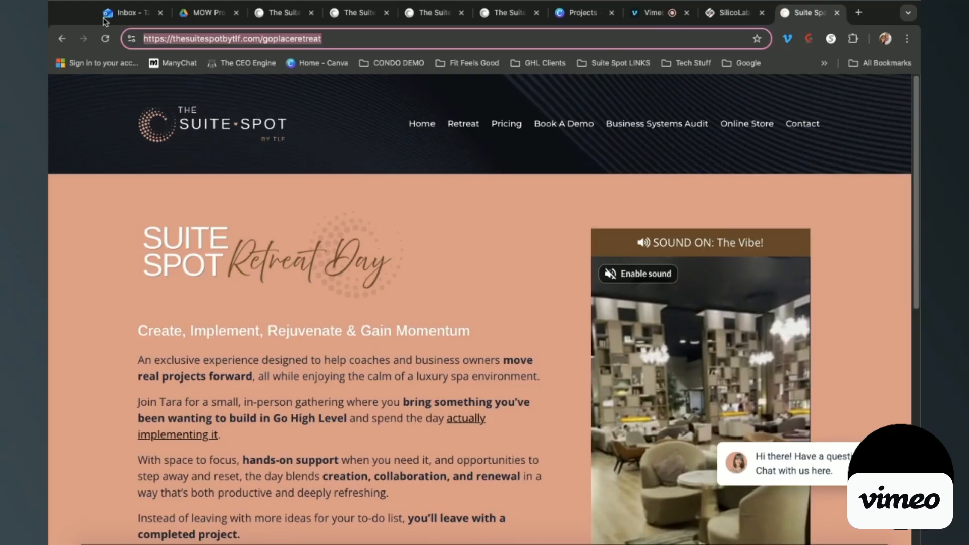
left_click(499, 15)
left_click(431, 14)
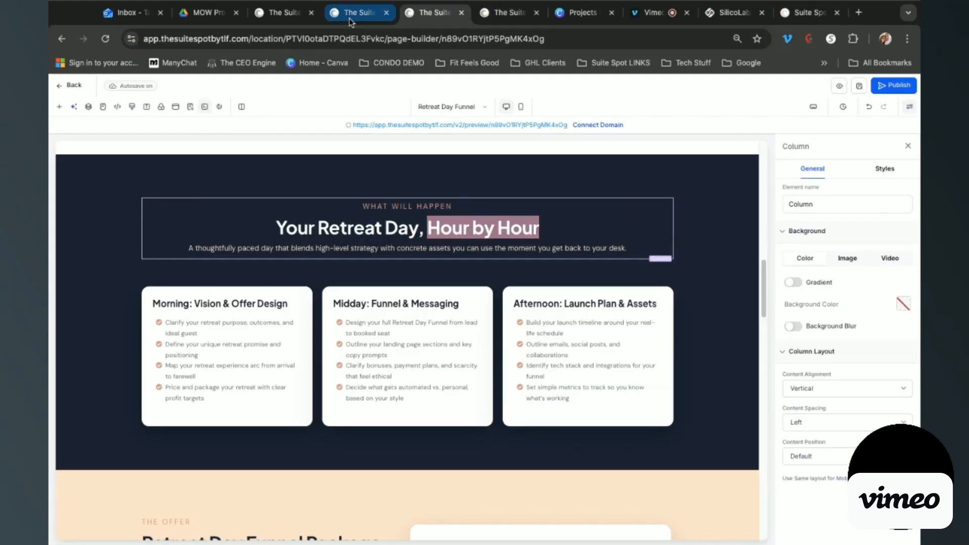
left_click(349, 15)
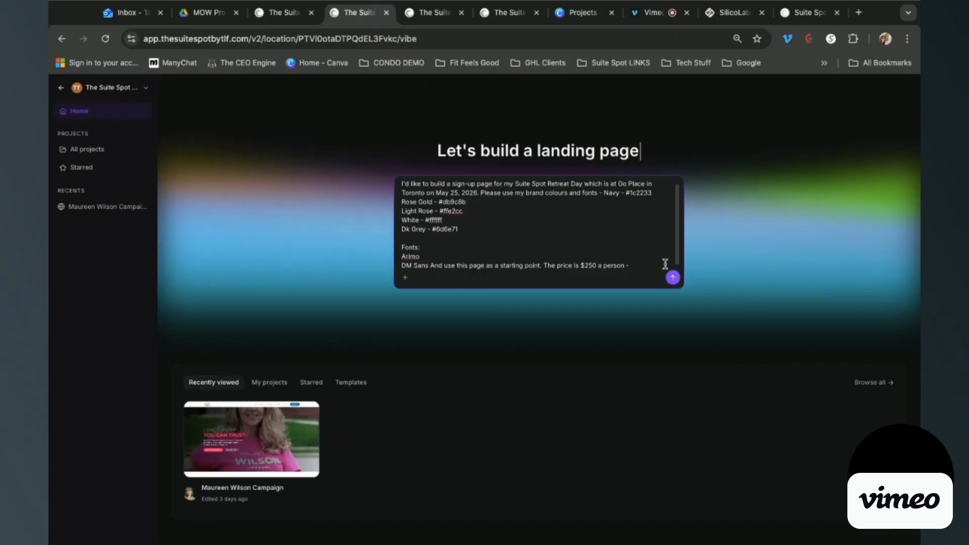
key("ctrl+v")
key("Return")
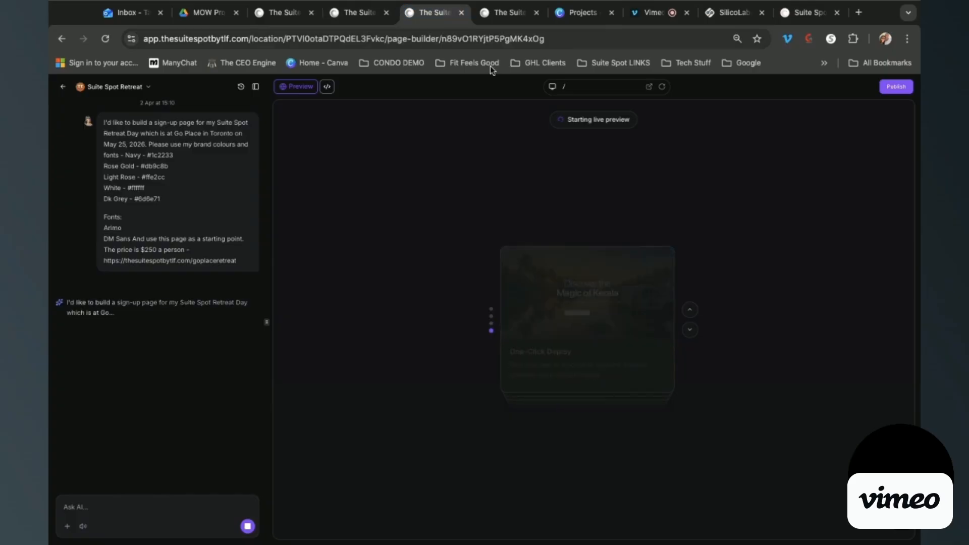
Save the Global Sections changes on the Home Clone page and reopen Ask AI to follow the brand update
left_click(434, 15)
left_click(502, 17)
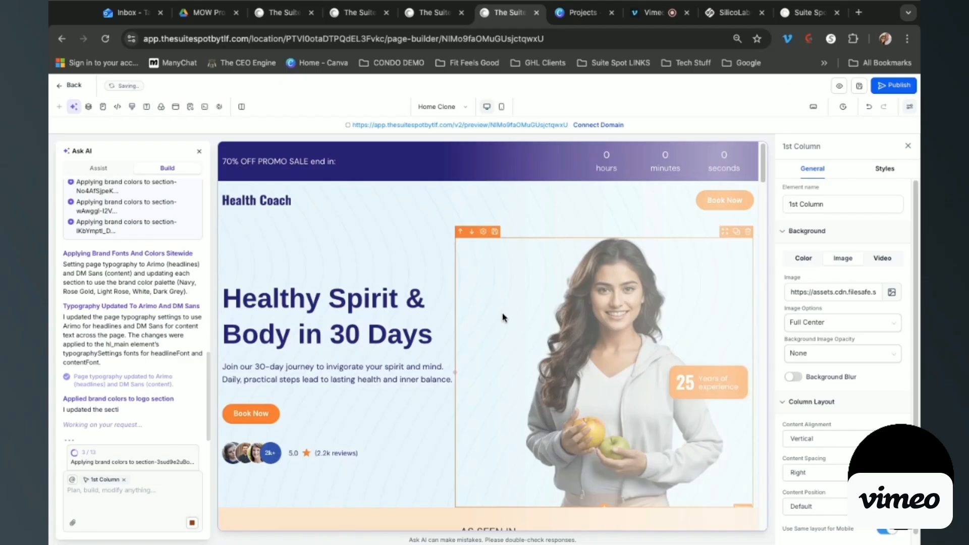
scroll(505, 317, "down", 5)
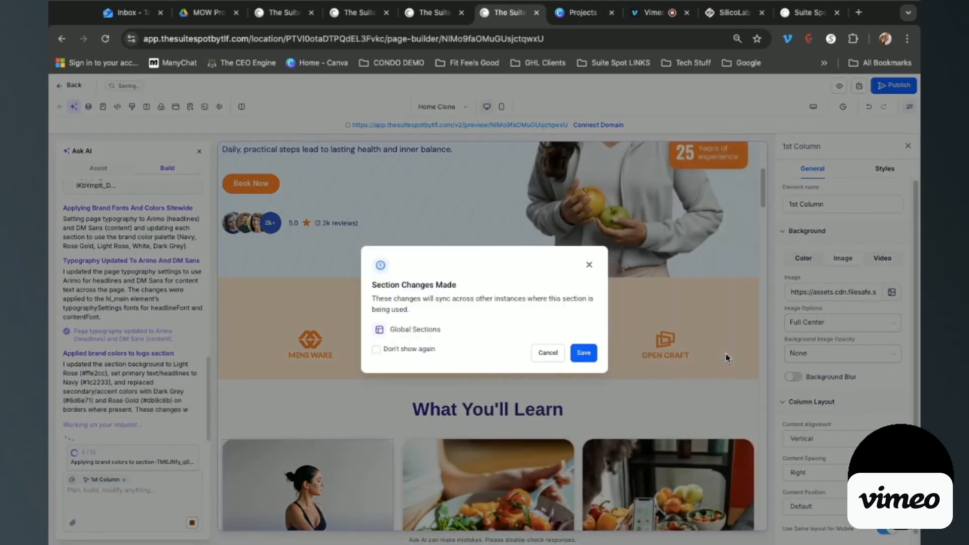
left_click(584, 353)
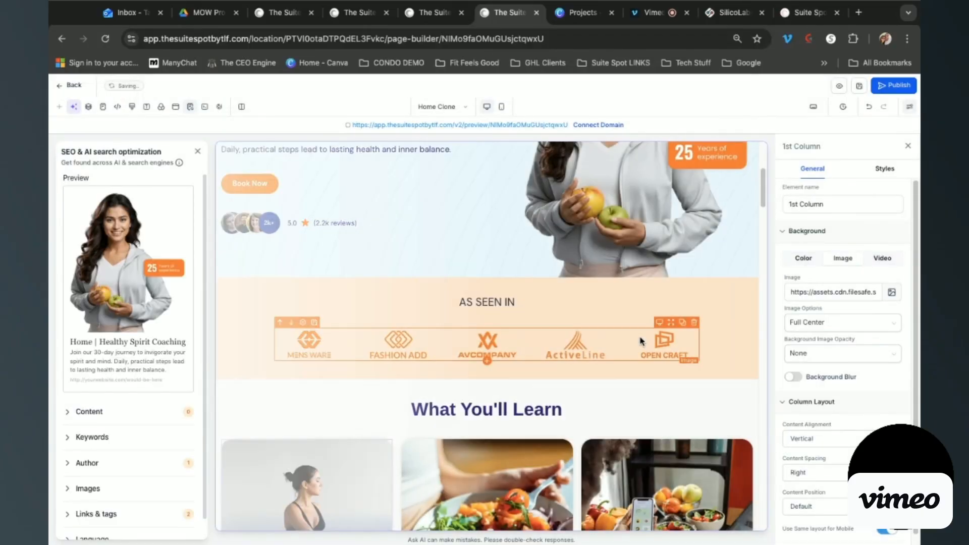
scroll(724, 411, "up", 5)
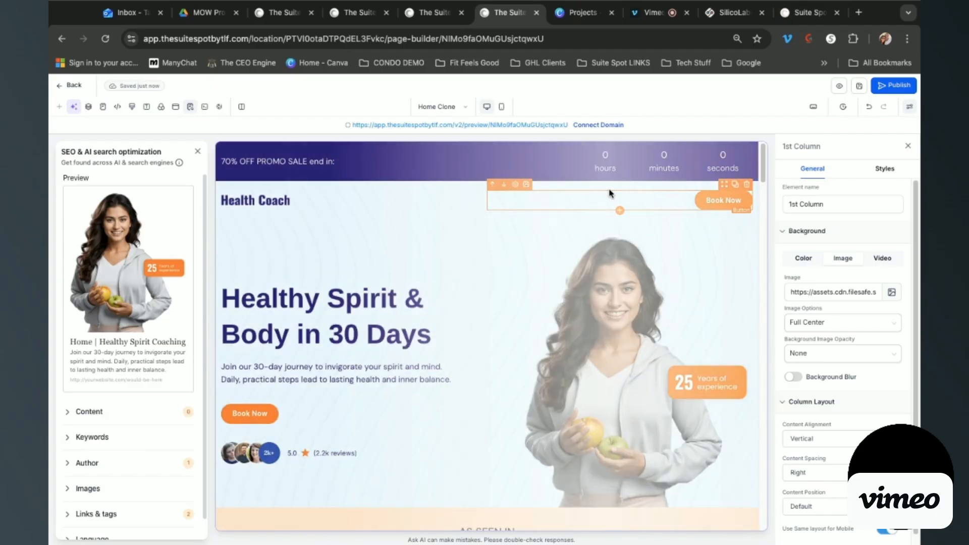
left_click(74, 108)
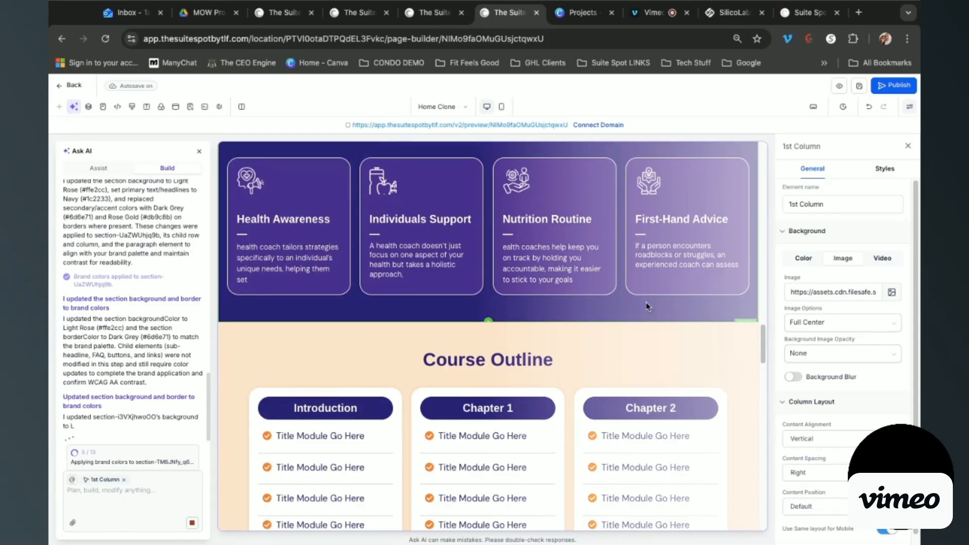
Check the Suite Spot Retreat build in AI Studio and review the generated Retreat Day Funnel page from the hero to the What Will Happen section
left_click(423, 13)
left_click(350, 14)
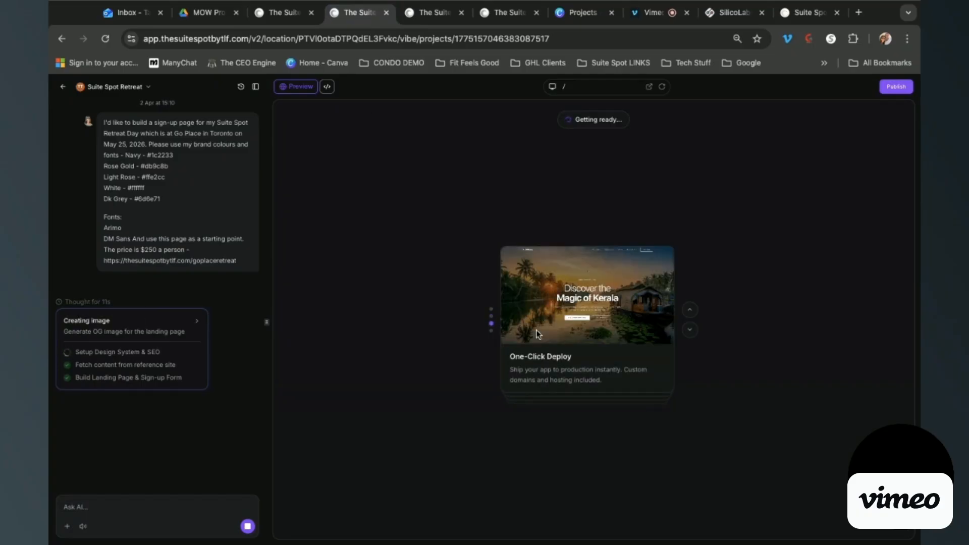
left_click(437, 7)
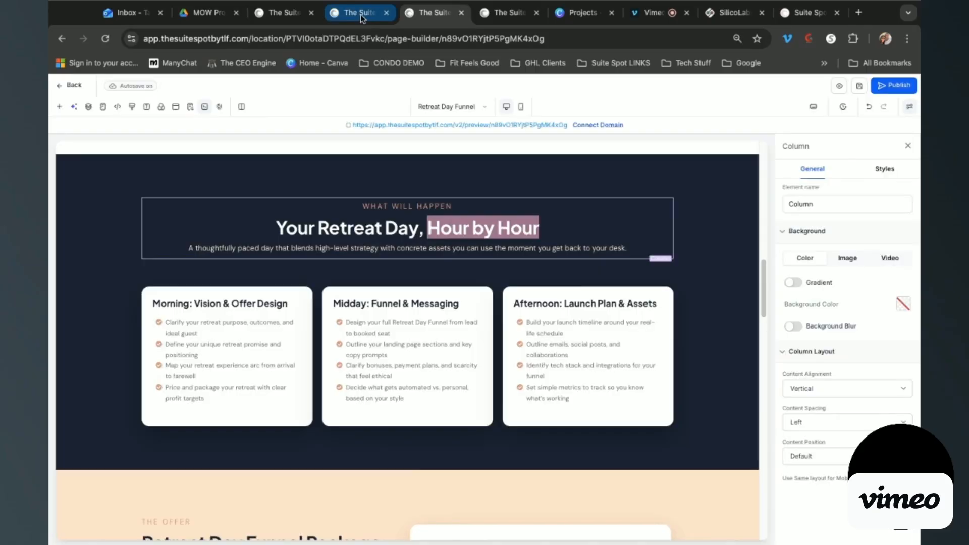
scroll(577, 290, "up", 2)
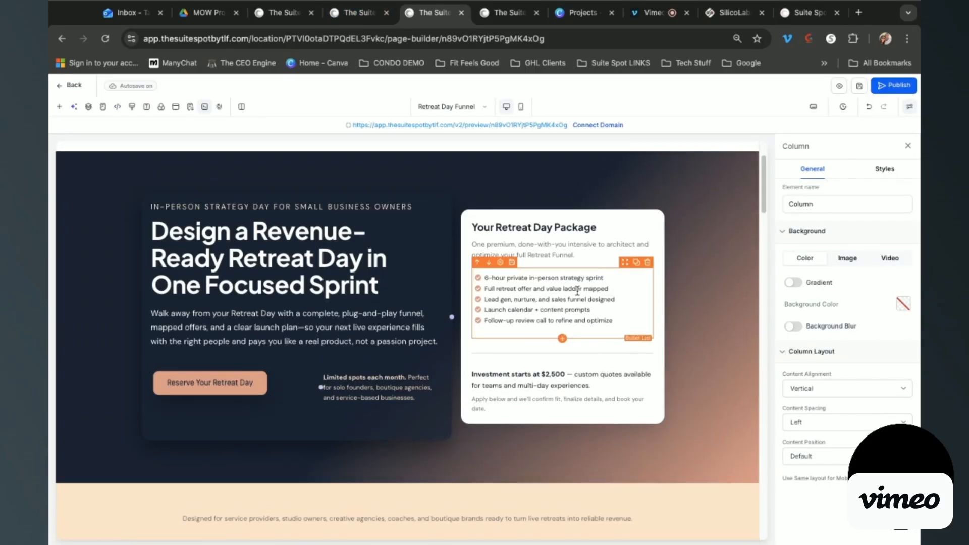
scroll(578, 291, "down", 10)
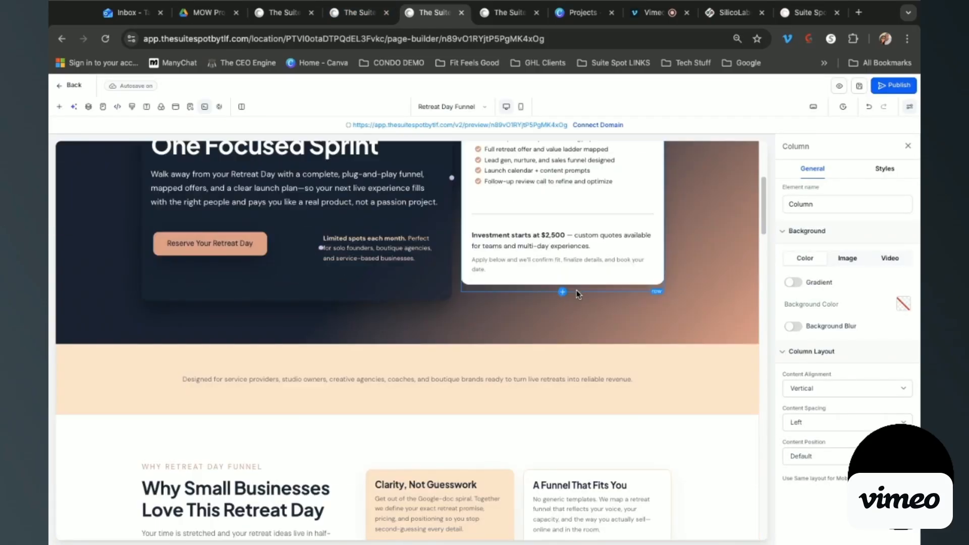
scroll(578, 293, "down", 1)
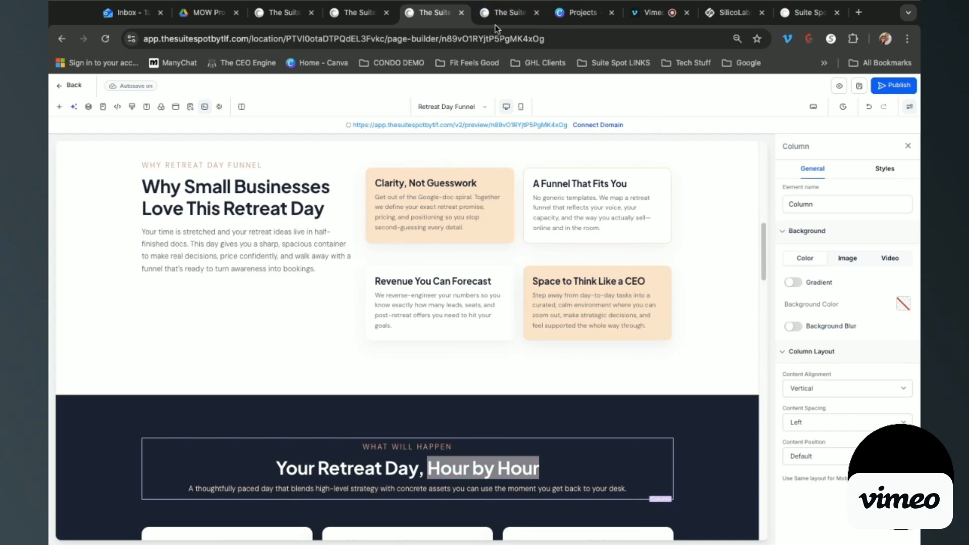
Save the Global Sections changes on the Home Clone page and look over the sections from Course Outline downwards
left_click(502, 13)
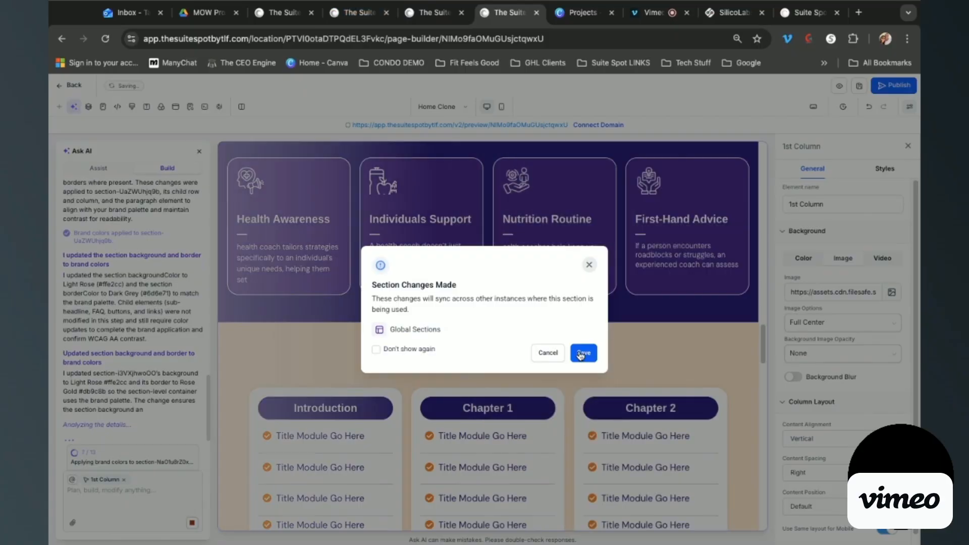
left_click(583, 352)
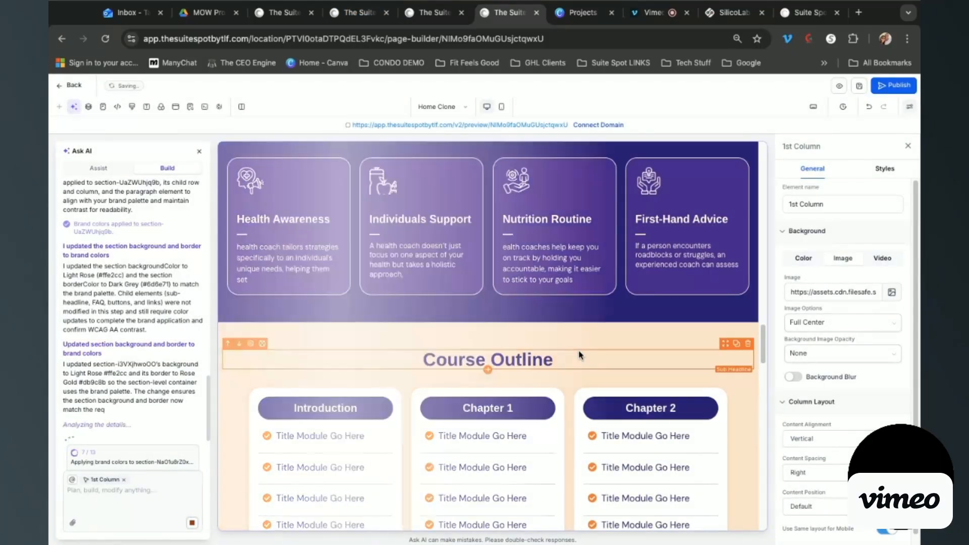
scroll(688, 406, "down", 3)
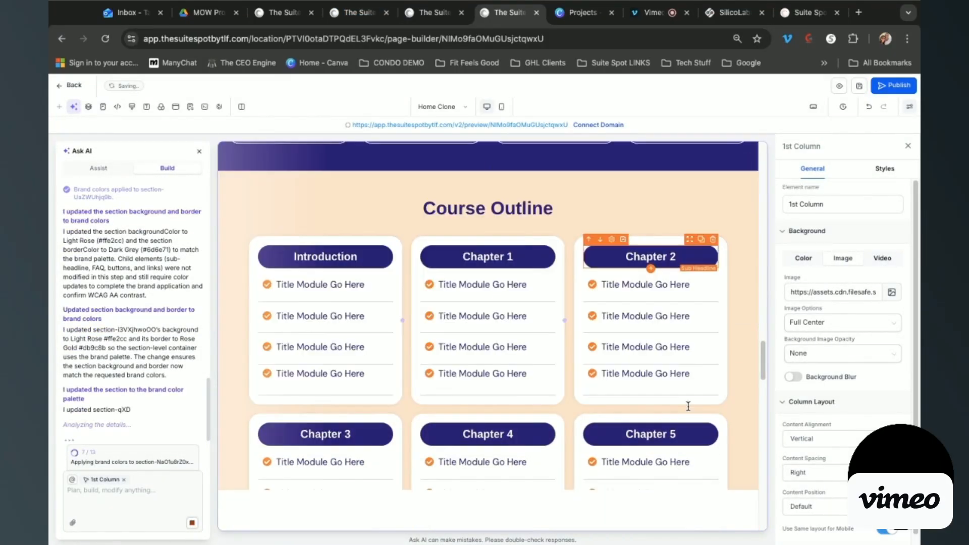
scroll(688, 406, "down", 10)
scroll(688, 410, "down", 3)
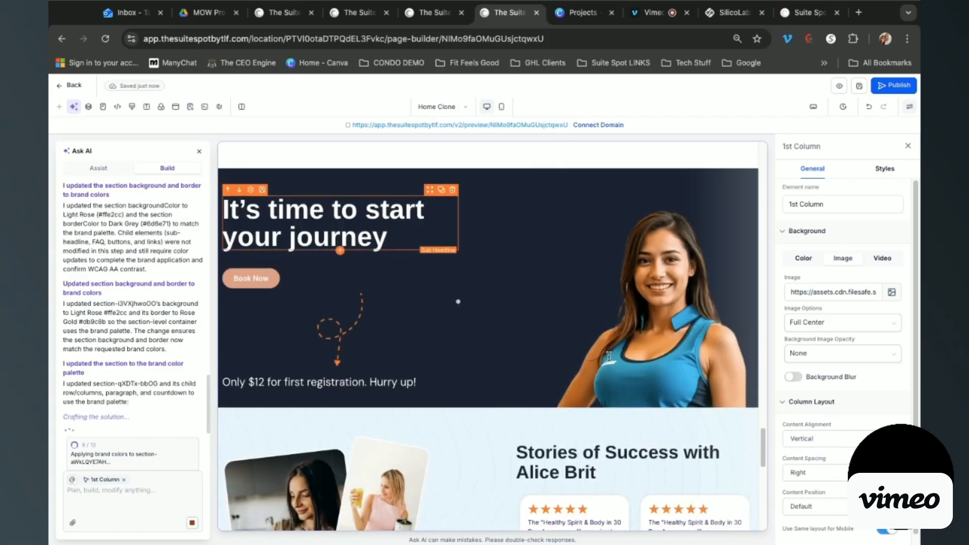
scroll(470, 368, "down", 10)
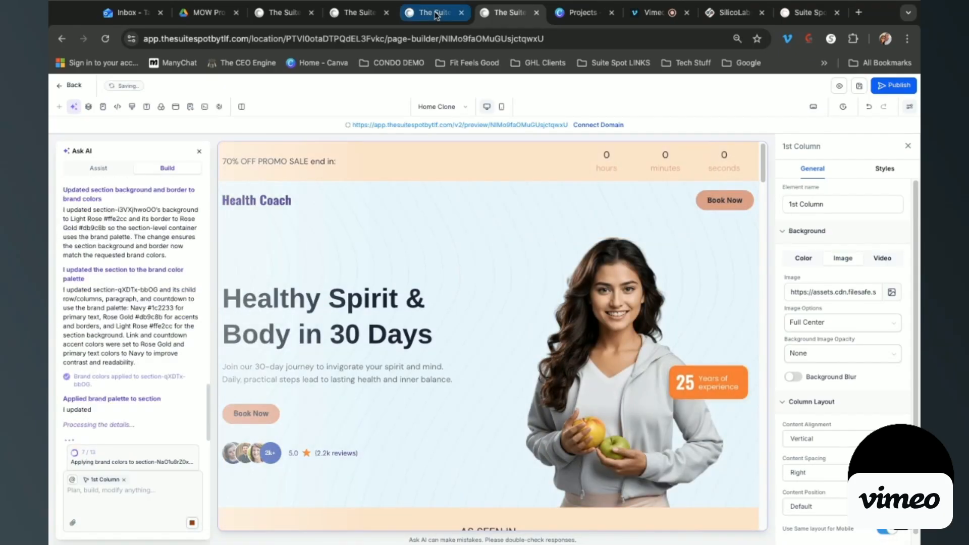
Check the build progress of the AI Studio retreat project, and return to Home Clone to examine its What You'll Learn section
left_click(451, 14)
left_click(358, 11)
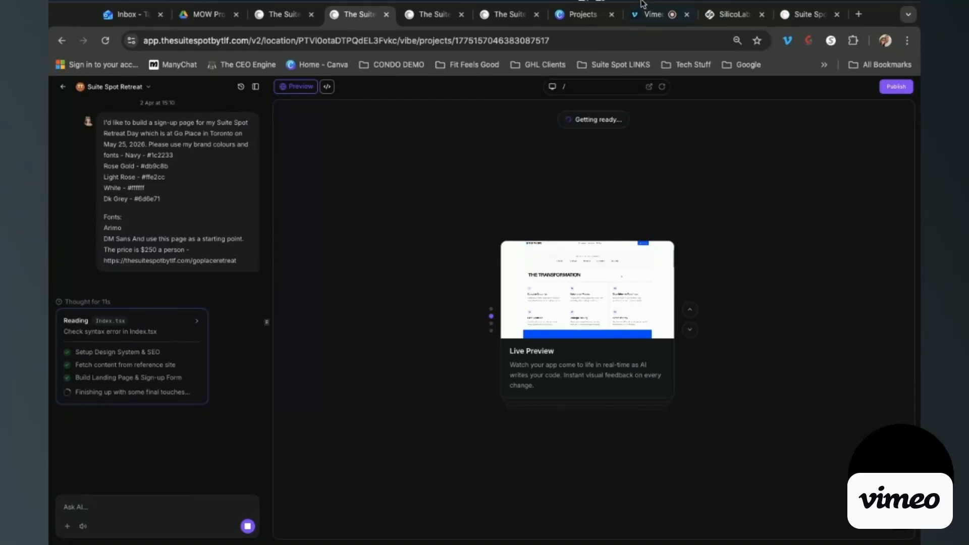
key("ctrl+Tab")
left_click(509, 26)
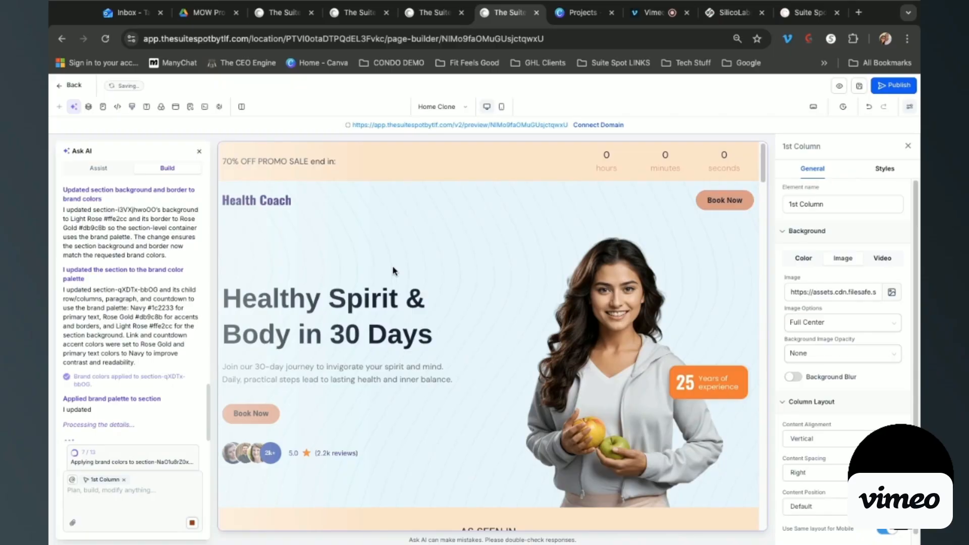
scroll(393, 271, "down", 10)
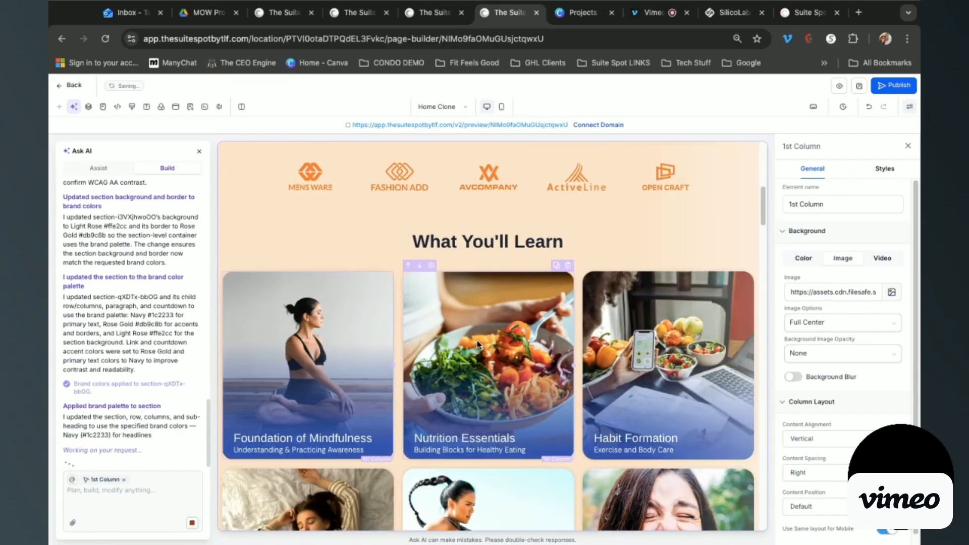
scroll(477, 343, "down", 5)
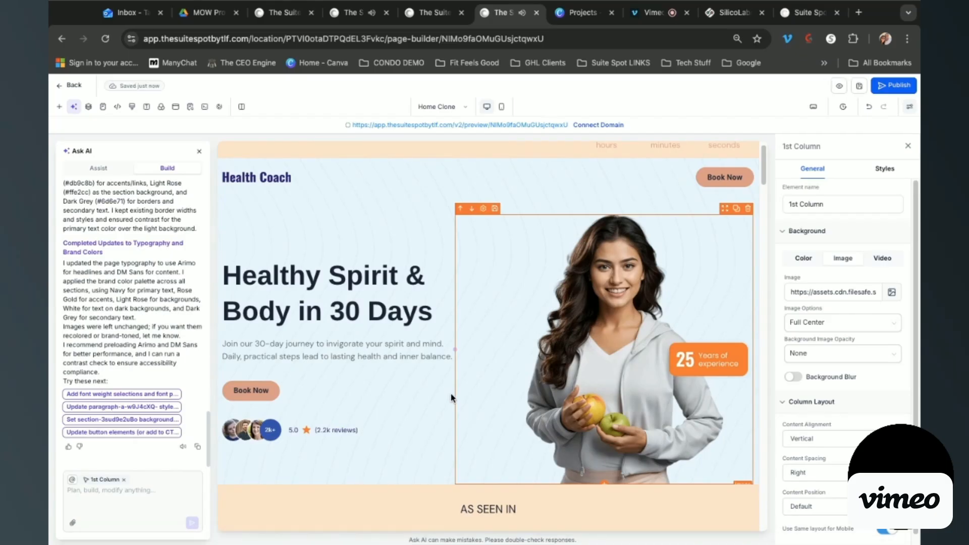
Review the brand colours and fonts across the whole restyled Home Clone page, from the hero to the FAQ and footer
scroll(450, 393, "down", 12)
scroll(450, 393, "down", 15)
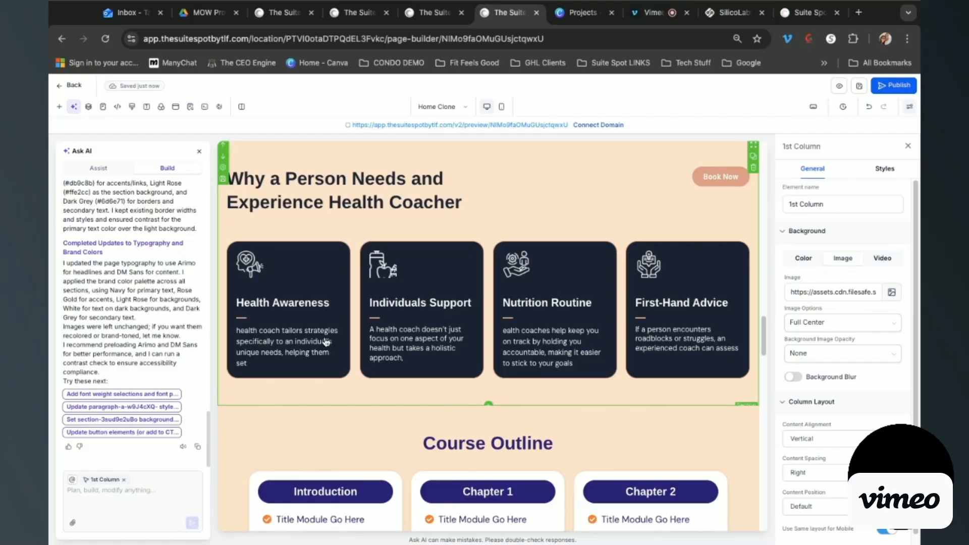
scroll(650, 338, "down", 5)
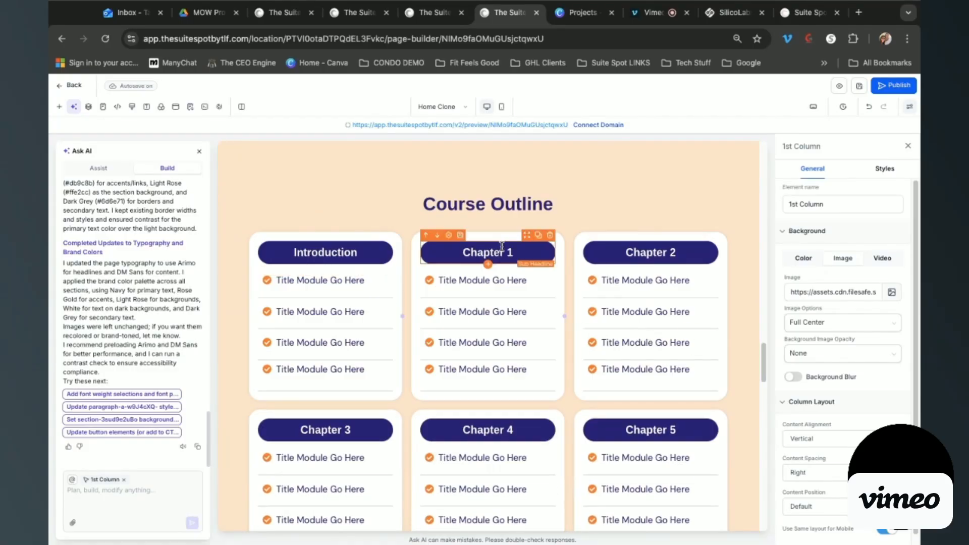
scroll(562, 371, "down", 4)
scroll(563, 371, "up", 4)
scroll(564, 372, "down", 10)
scroll(565, 372, "down", 8)
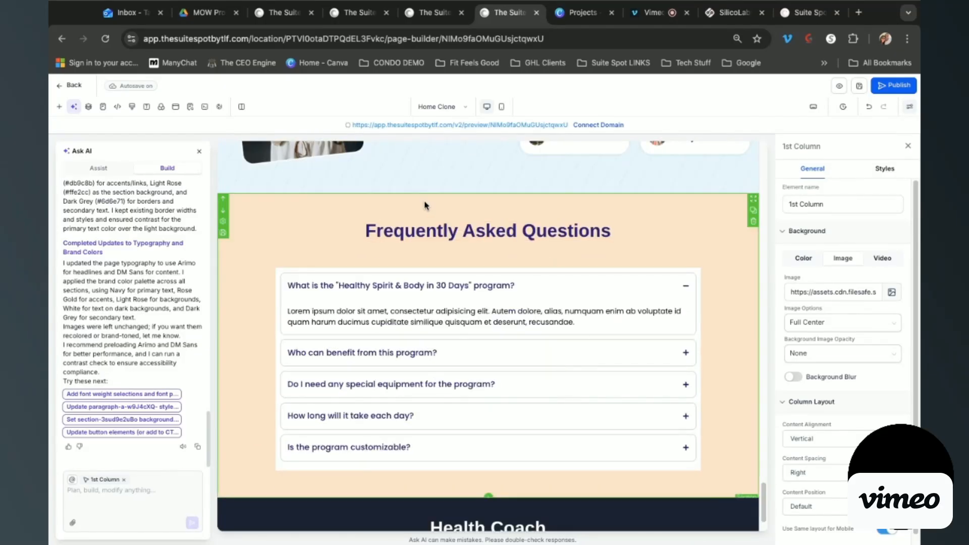
scroll(511, 349, "down", 1)
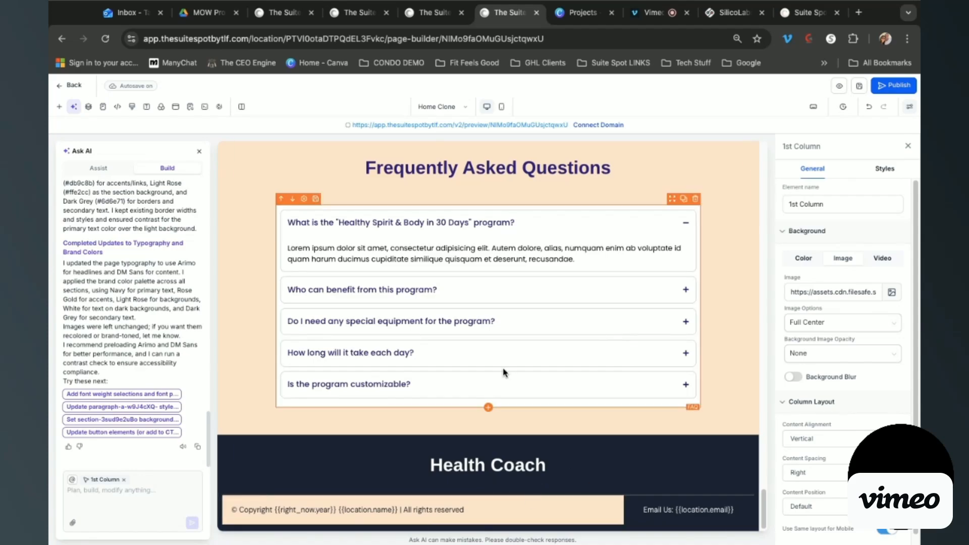
Open the Suite Spot Retreat project in AI Studio and review the generated page's copy, interest list form and Event Details
left_click(419, 13)
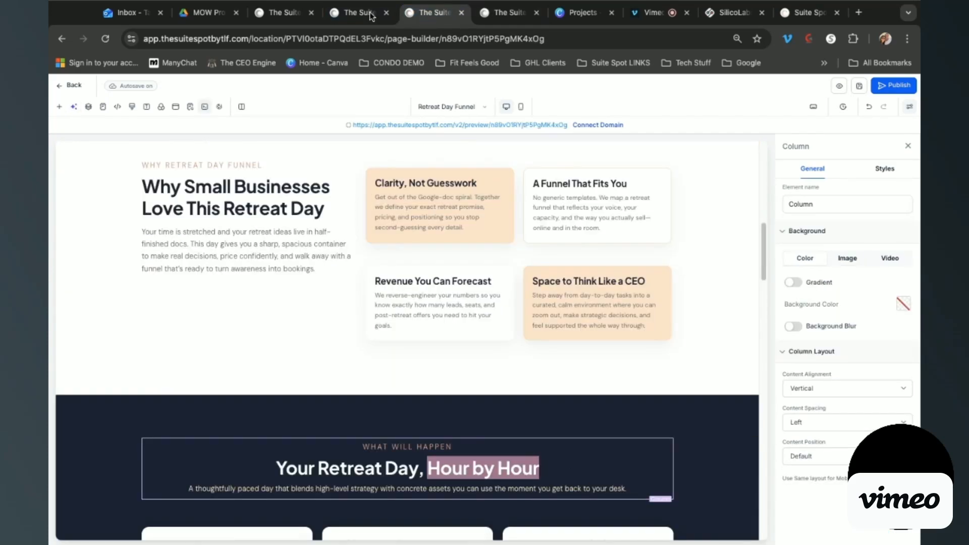
left_click(371, 15)
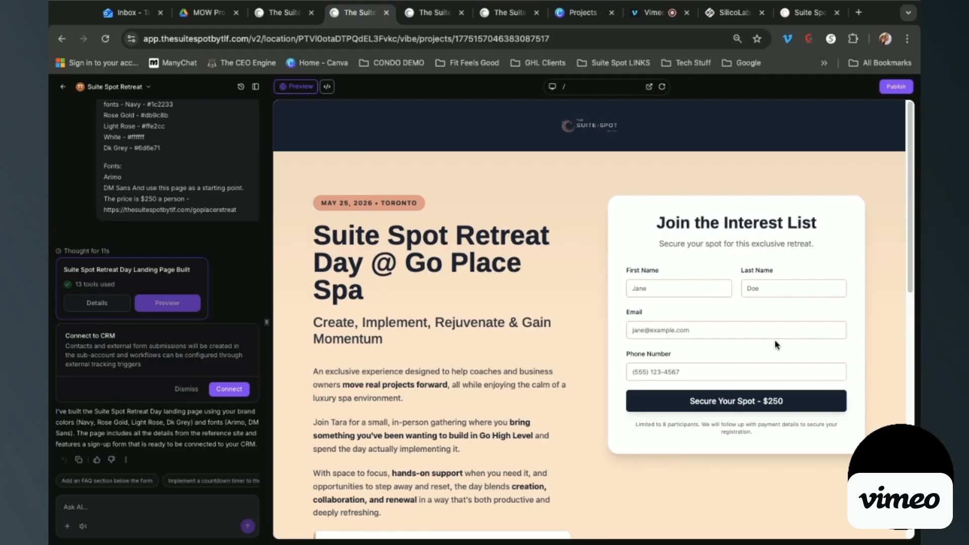
scroll(655, 389, "down", 5)
scroll(629, 368, "up", 5)
scroll(488, 360, "down", 2)
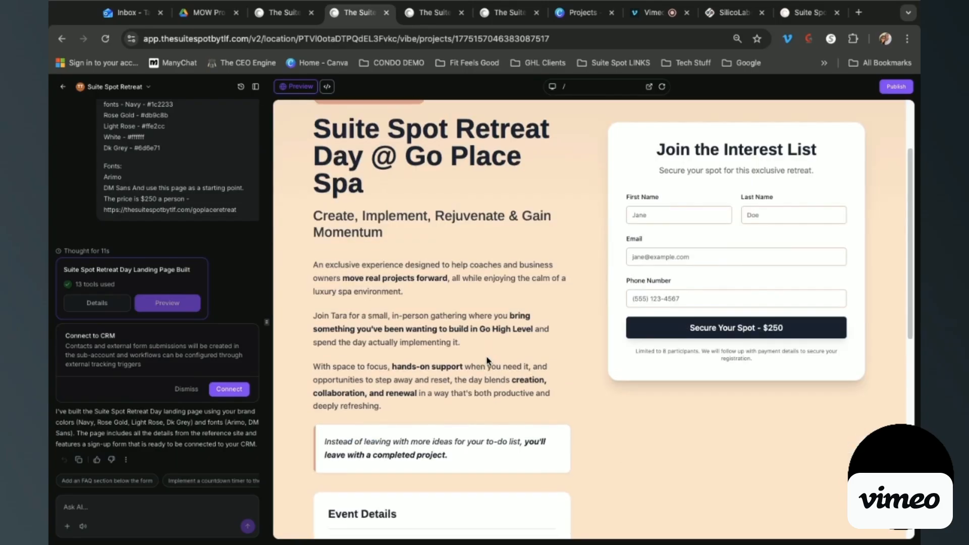
scroll(519, 372, "down", 5)
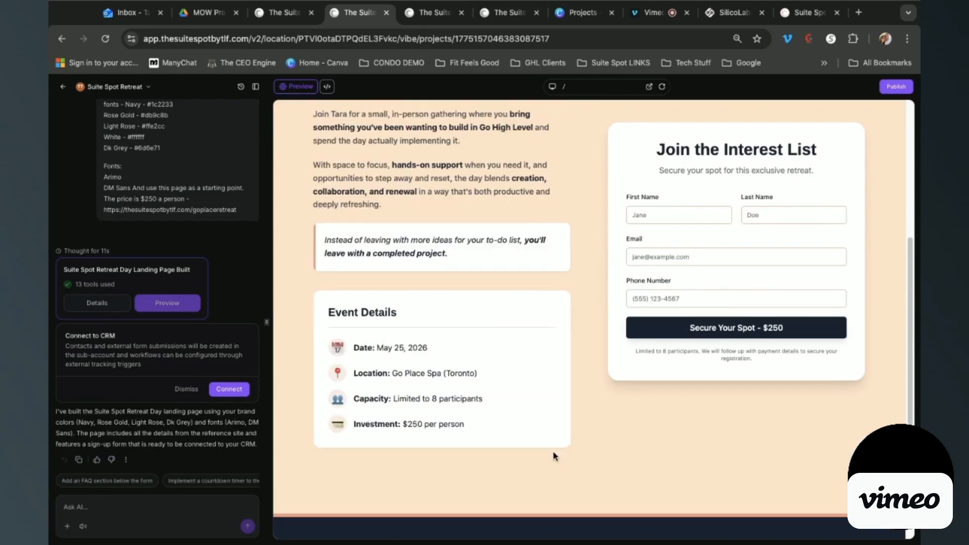
scroll(446, 374, "down", 4)
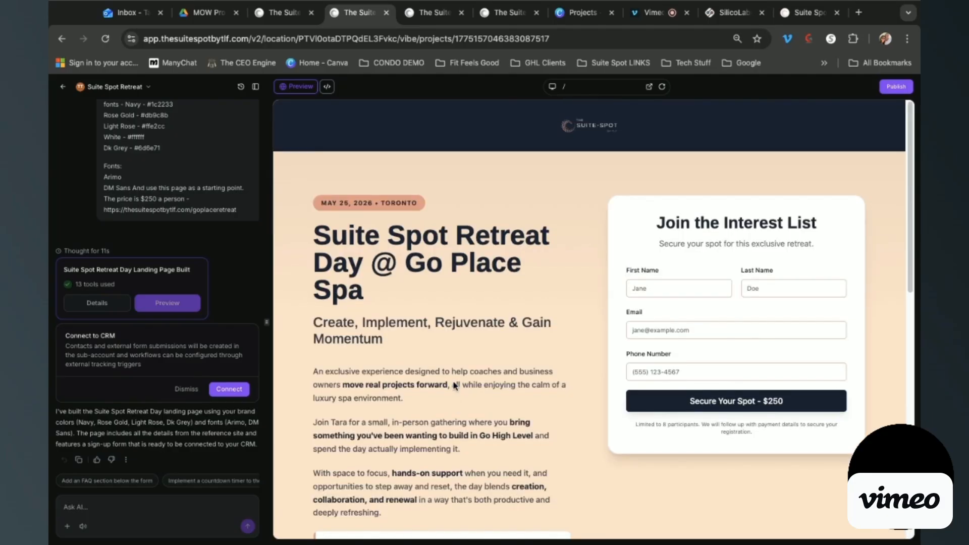
Read through the live goplaceretreat page to compare its content and design with the generated sign-up page
left_click(815, 13)
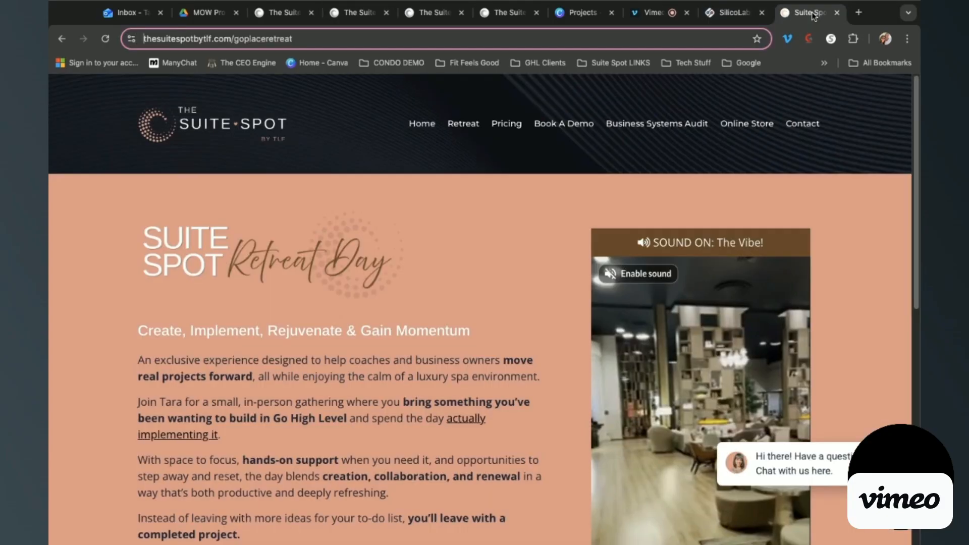
scroll(384, 437, "down", 5)
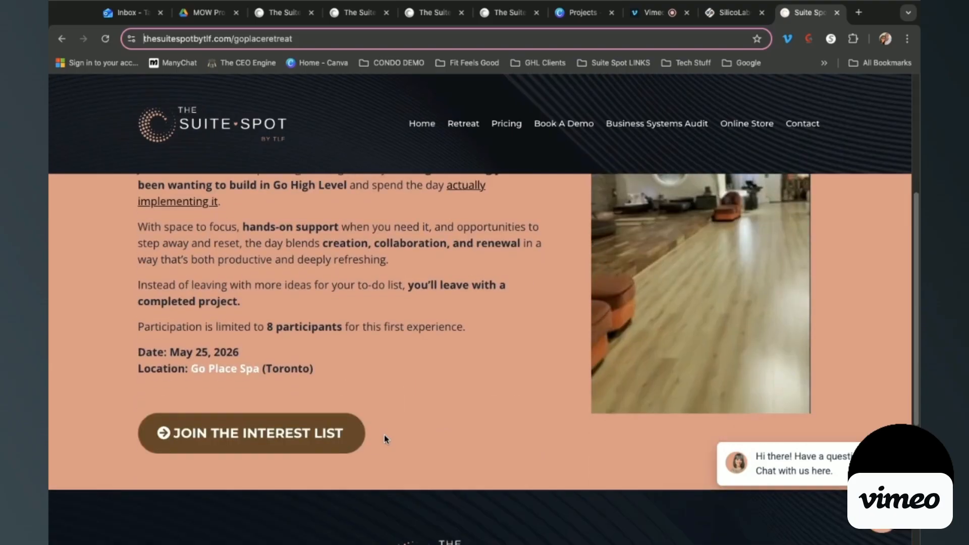
scroll(384, 437, "up", 5)
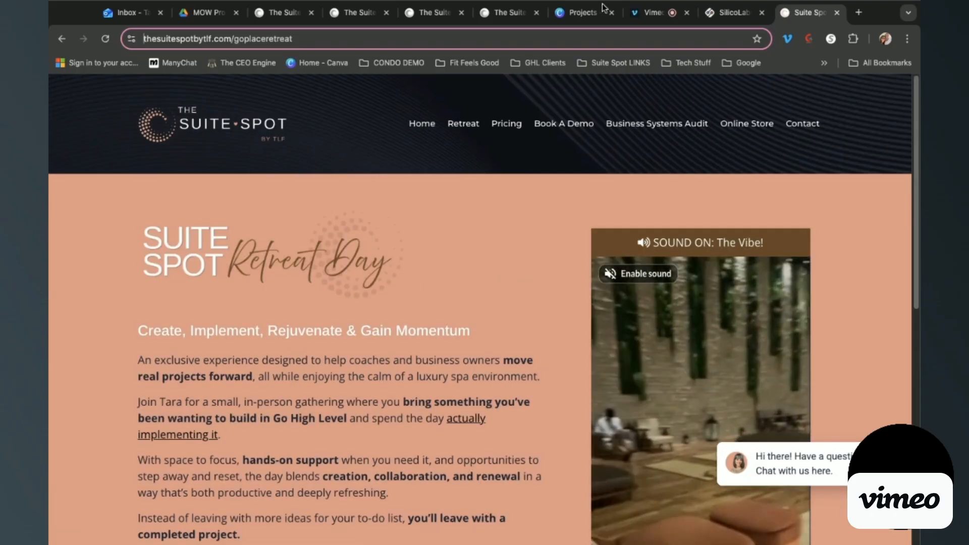
Compare the Home Clone page's pricing section with the Retreat Day Funnel, and return to the AI Studio sign-up page
left_click(477, 17)
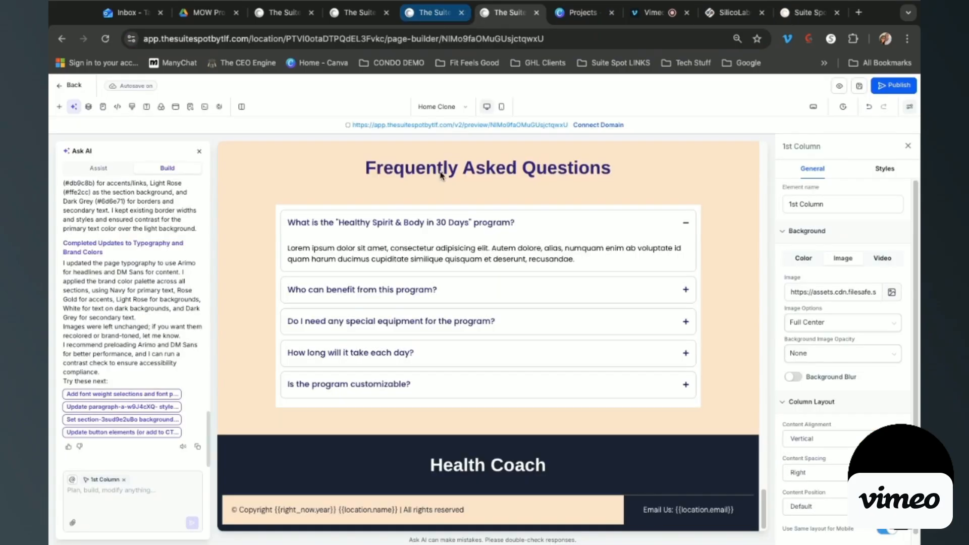
scroll(578, 280, "up", 5)
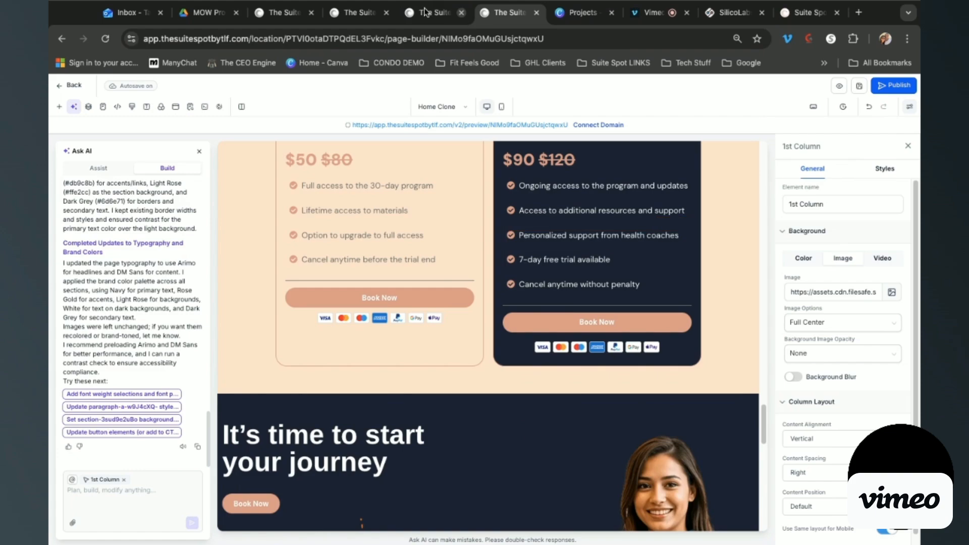
left_click(434, 12)
left_click(362, 15)
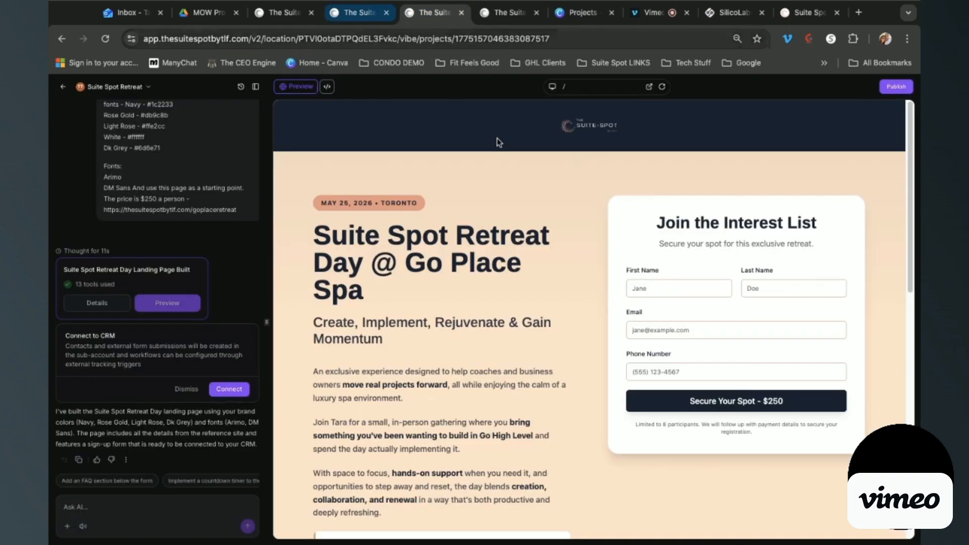